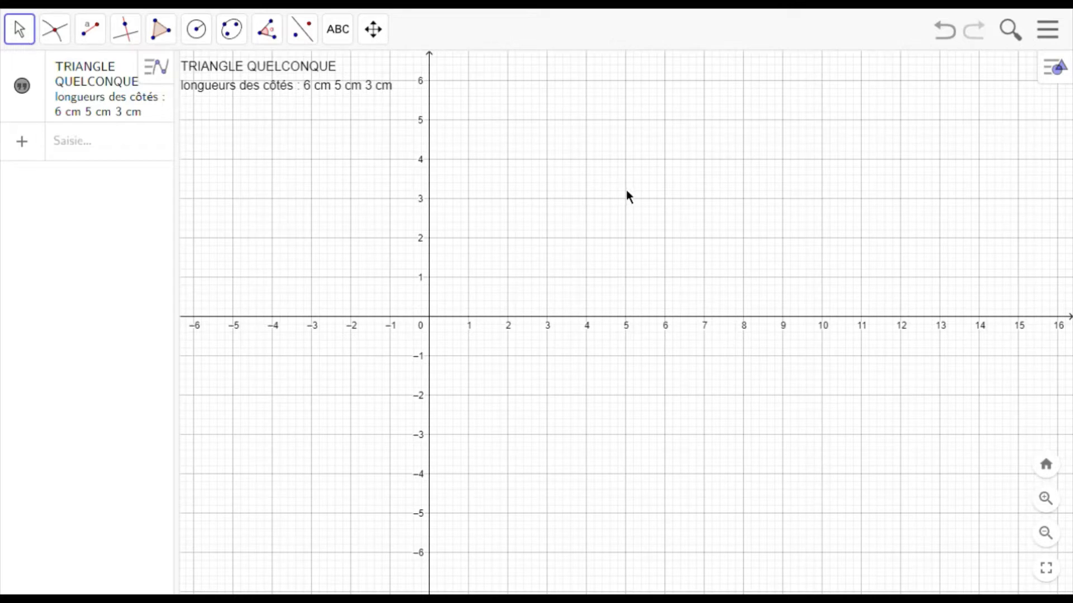
{"action": "left_click", "coordinate": [24, 39]}
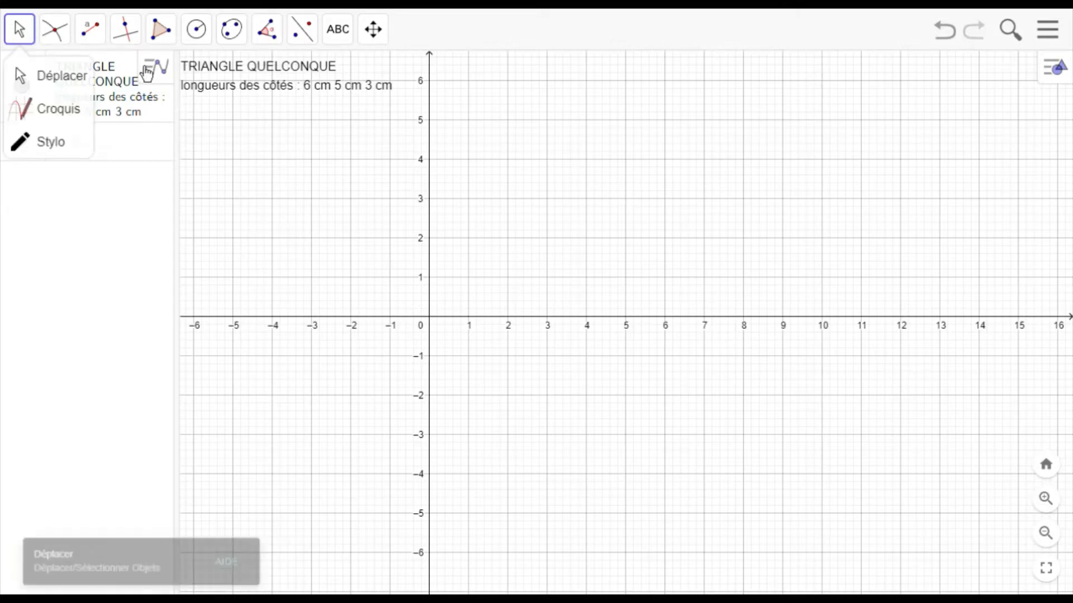
{"action": "left_click", "coordinate": [53, 33]}
{"action": "left_click", "coordinate": [28, 39]}
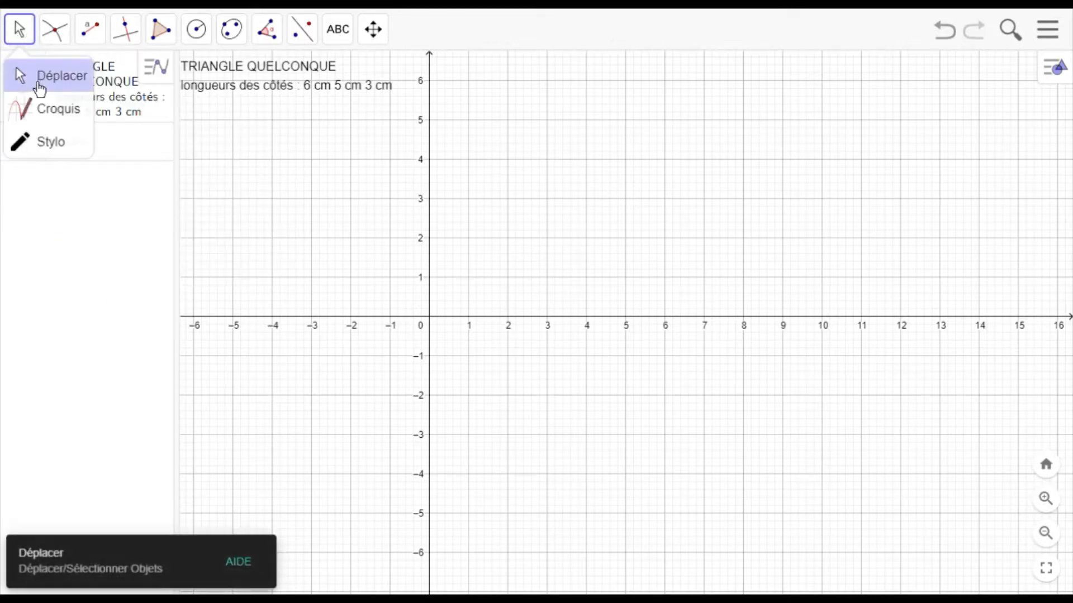
{"action": "left_click", "coordinate": [20, 40]}
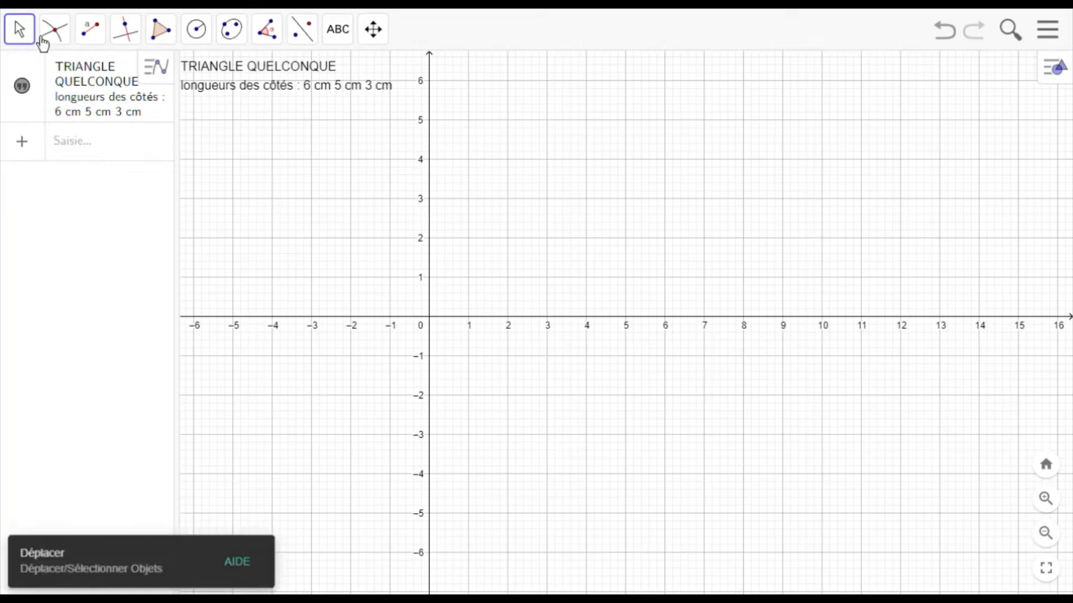
Hide the coordinate axes of the graphics view and show them again.
{"action": "right_click", "coordinate": [656, 140]}
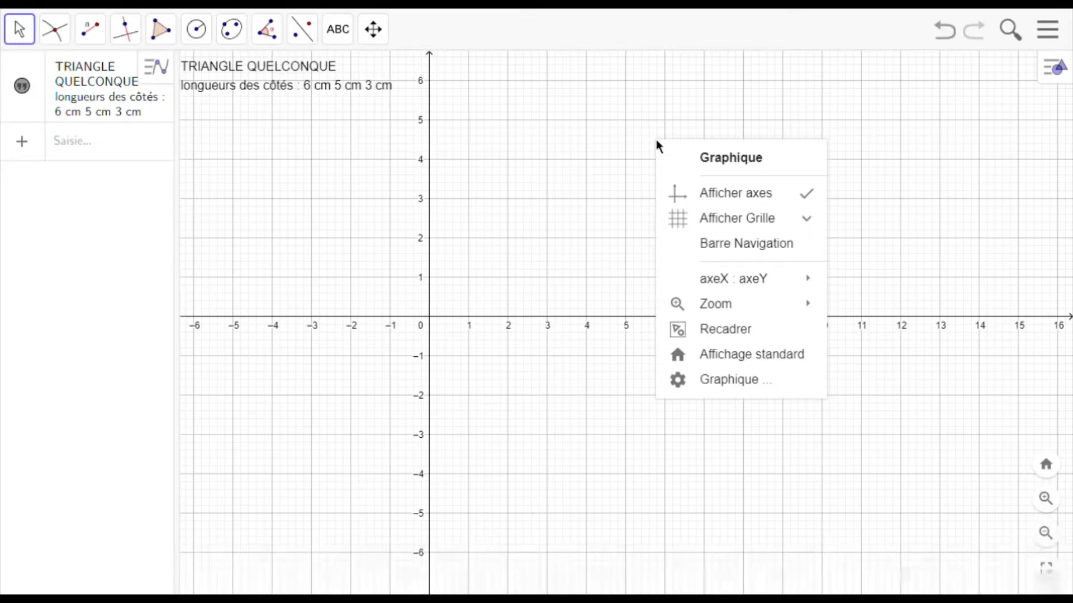
{"action": "left_click", "coordinate": [743, 199]}
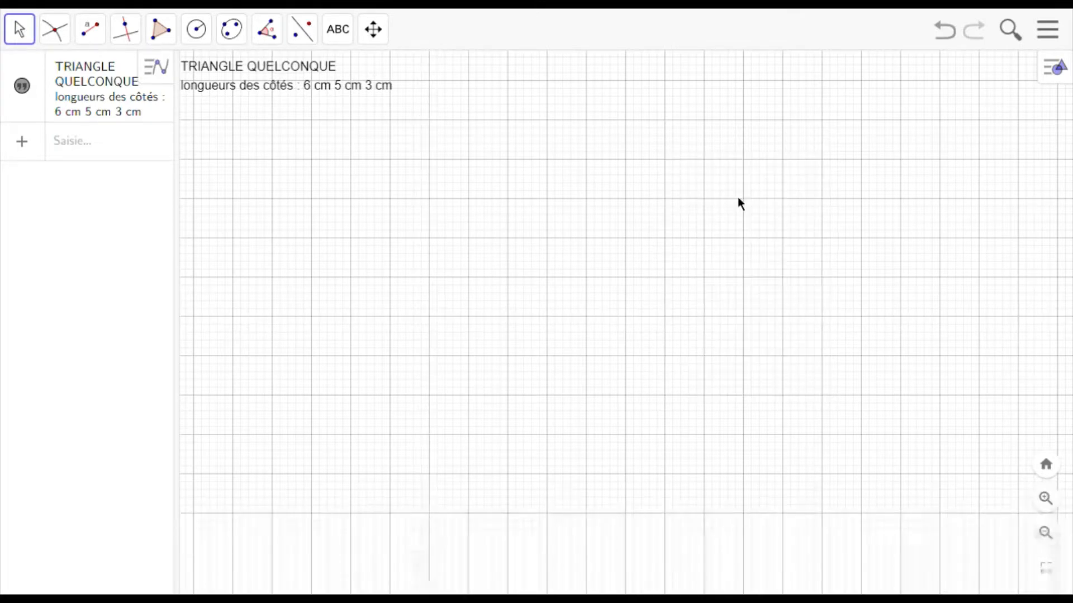
{"action": "right_click", "coordinate": [637, 167]}
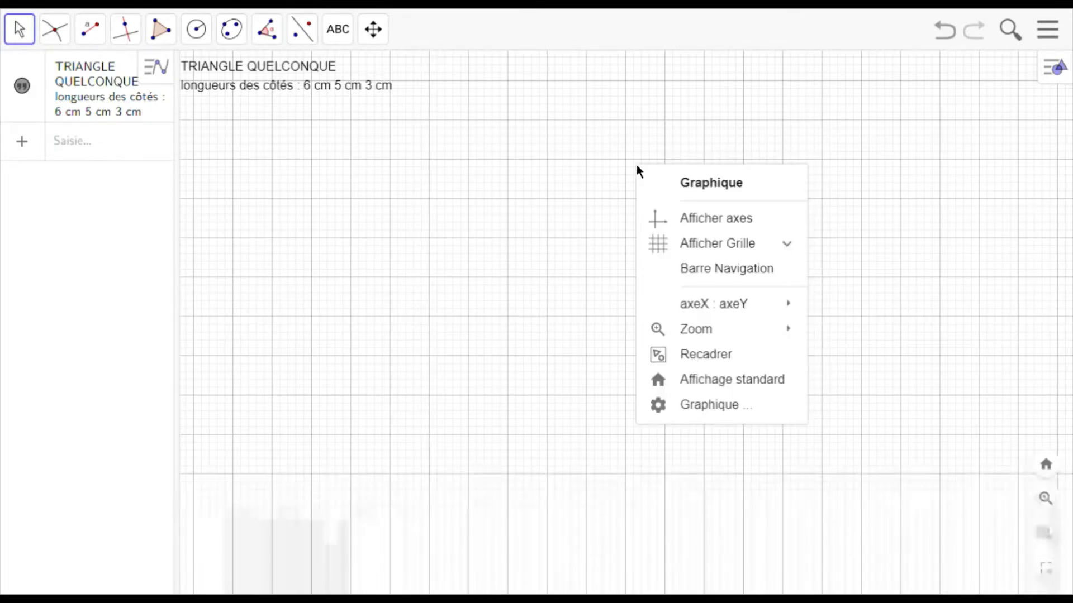
{"action": "left_click", "coordinate": [695, 233]}
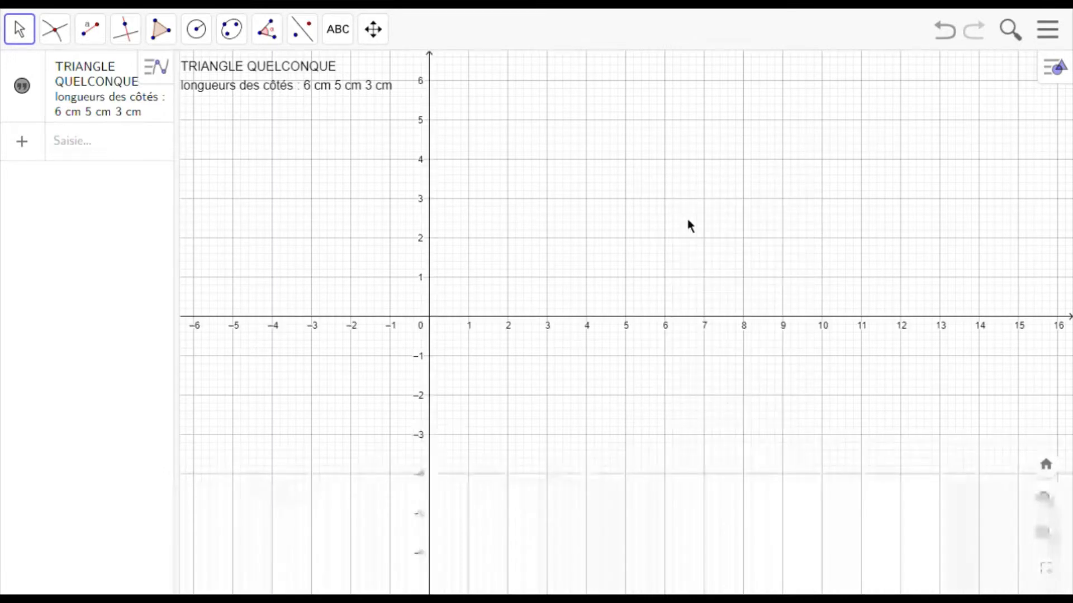
Hide the coordinate axes and set the grid to "Pas de grille" in the graphics view.
{"action": "right_click", "coordinate": [609, 161]}
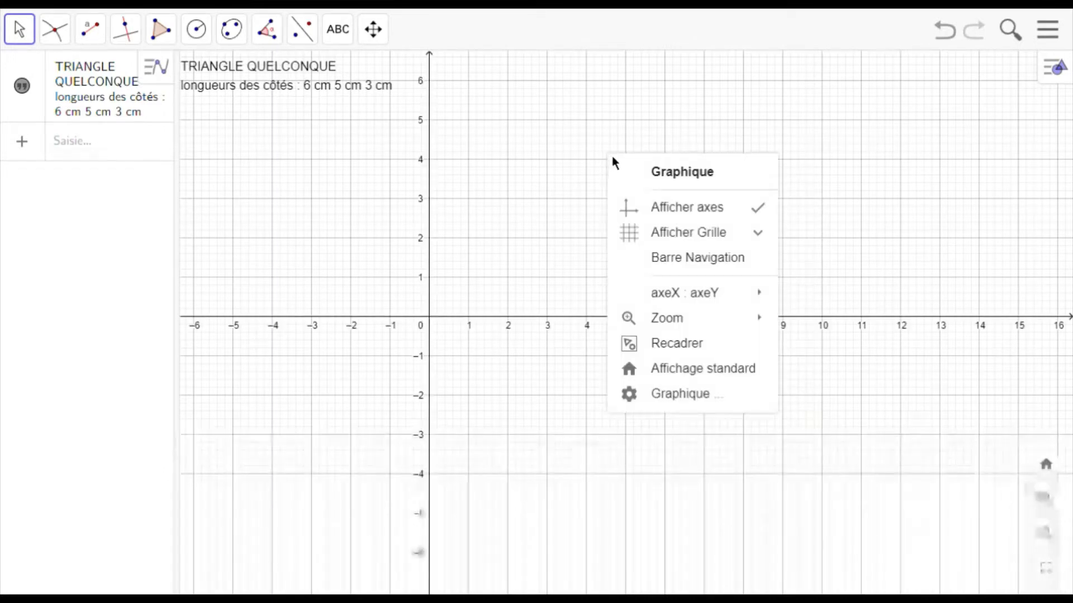
{"action": "left_click", "coordinate": [675, 221]}
{"action": "right_click", "coordinate": [649, 155]}
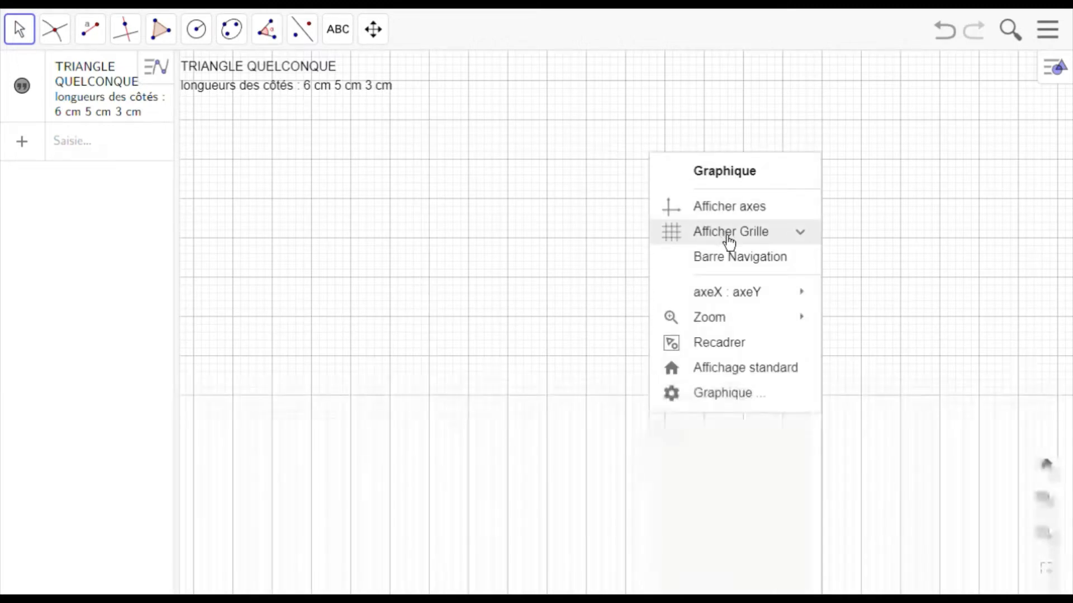
{"action": "left_click", "coordinate": [811, 245]}
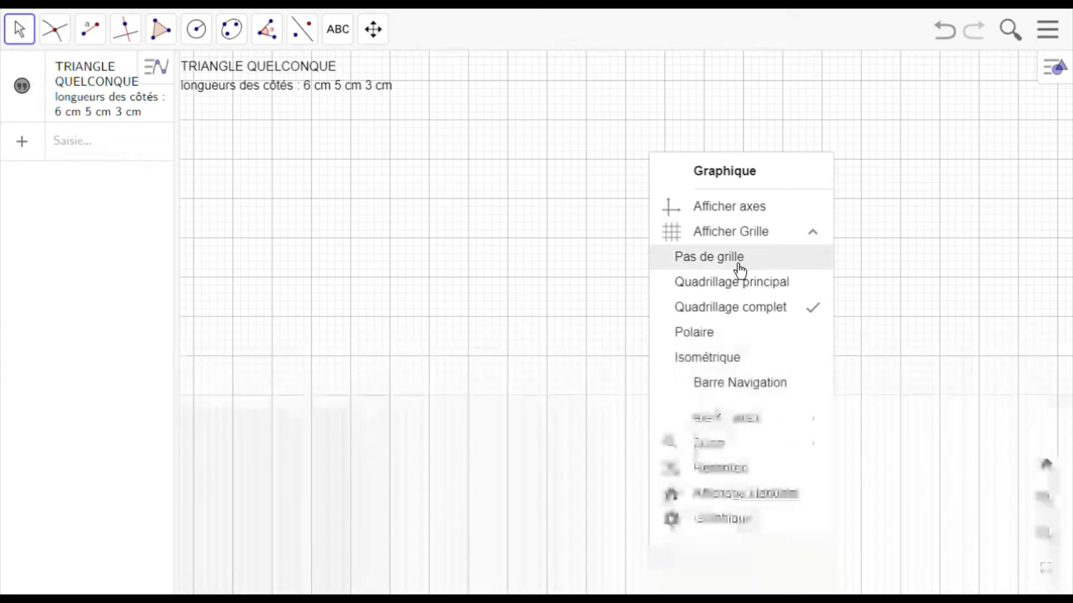
{"action": "left_click", "coordinate": [739, 269]}
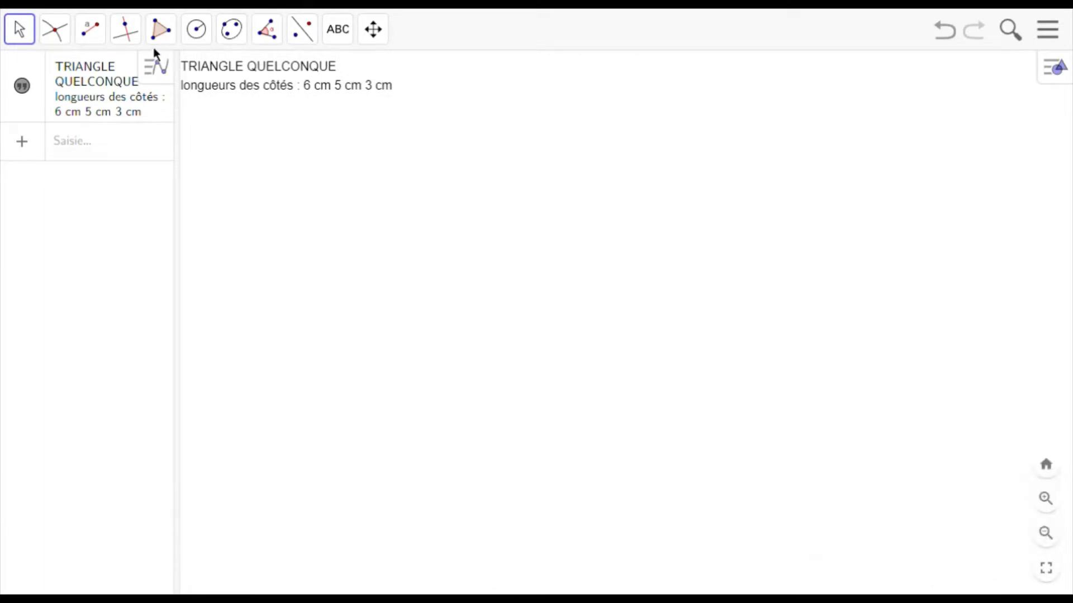
Draw a segment of given length 6 starting from a new point at about (0, 0.02).
{"action": "left_click", "coordinate": [103, 42]}
{"action": "left_click", "coordinate": [107, 76]}
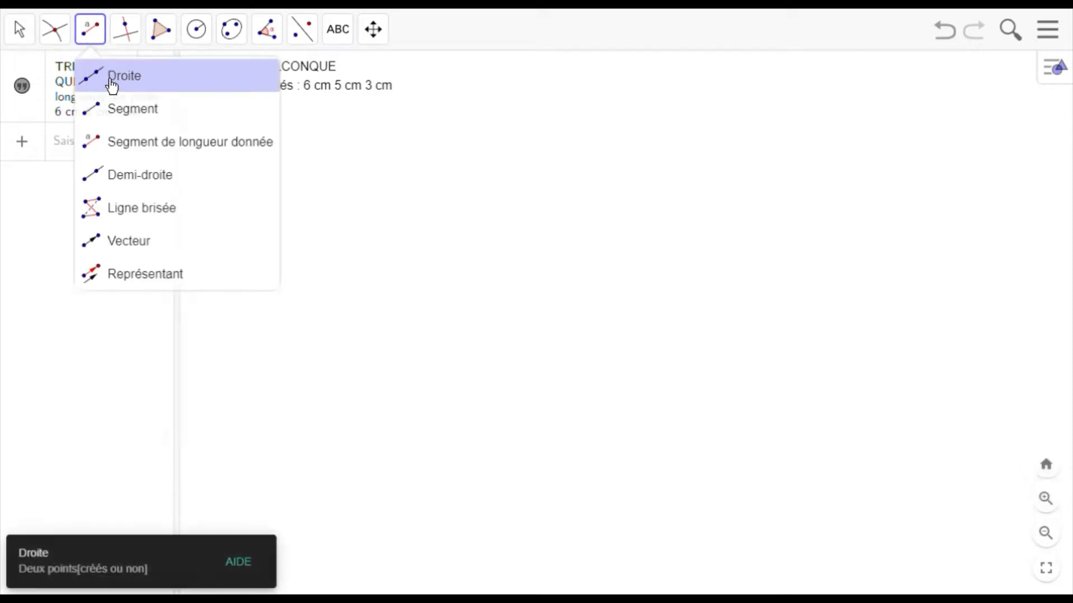
{"action": "left_click", "coordinate": [103, 44]}
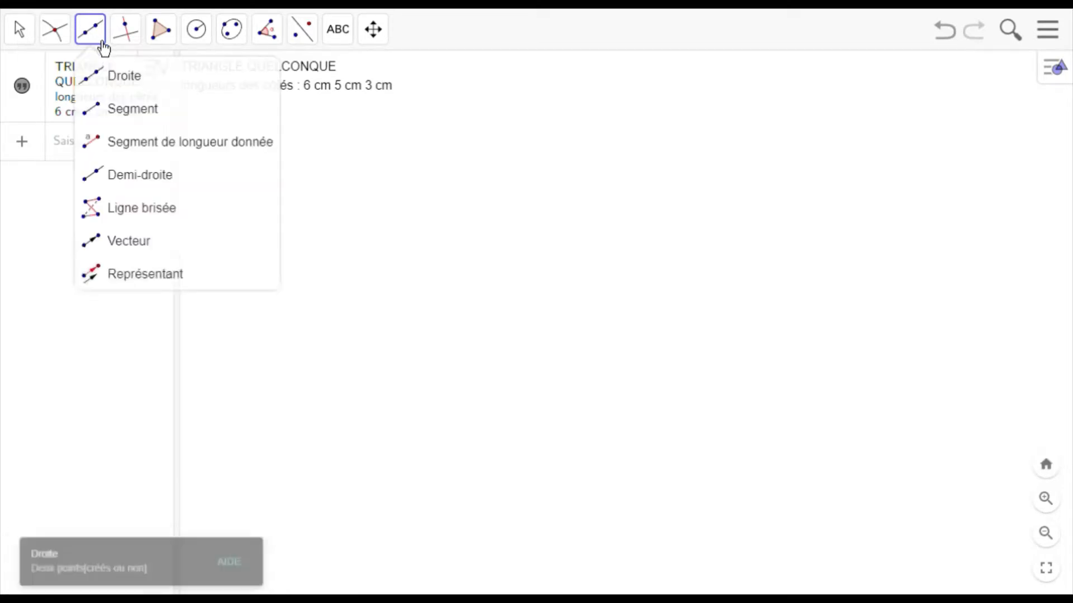
{"action": "left_click", "coordinate": [115, 143]}
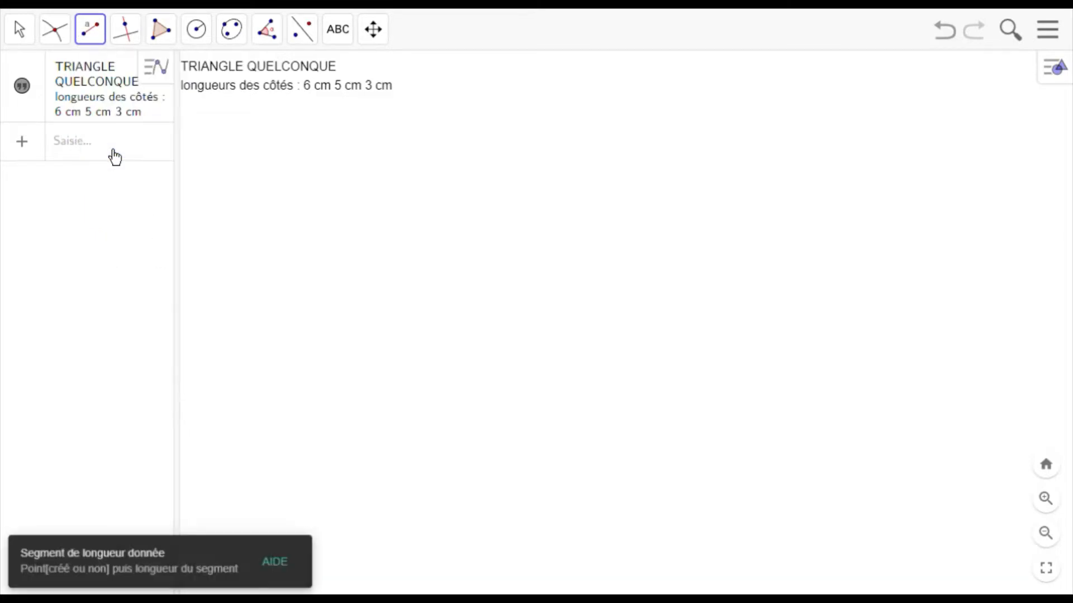
{"action": "left_click", "coordinate": [98, 47]}
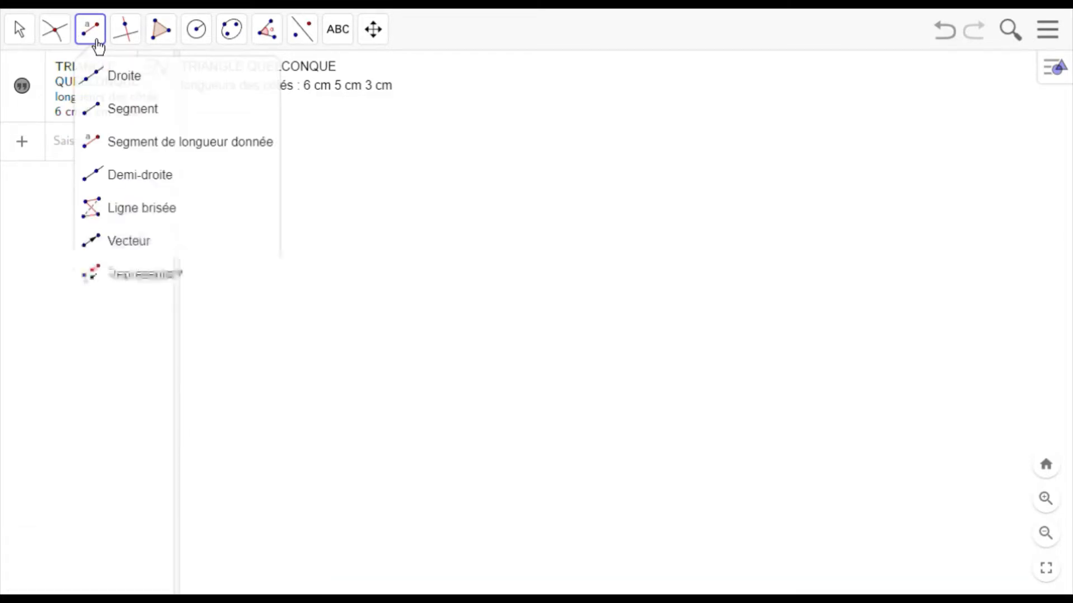
{"action": "left_click", "coordinate": [108, 153]}
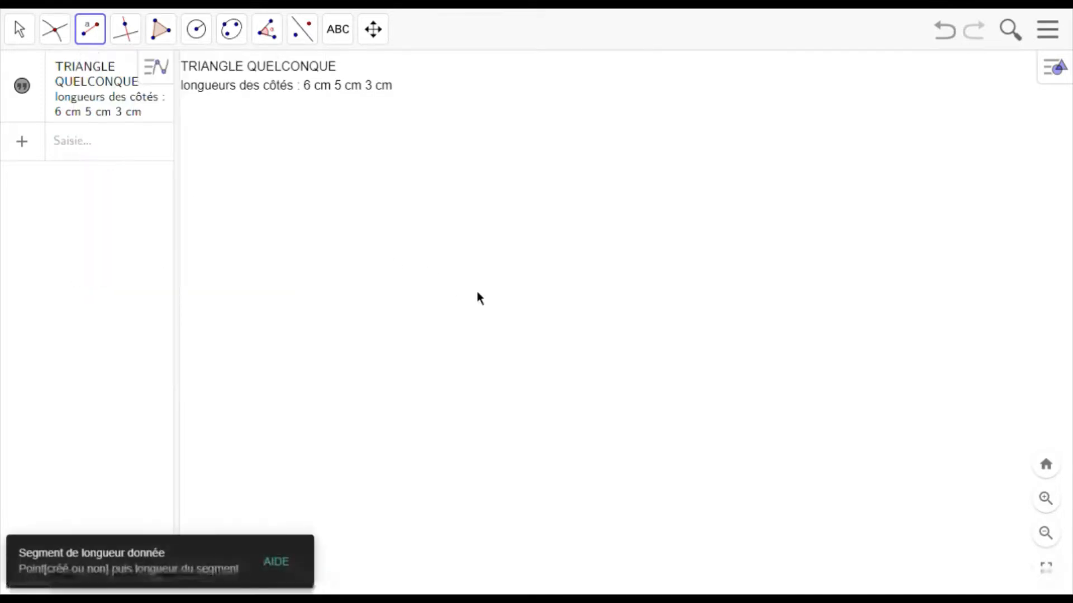
{"action": "left_click", "coordinate": [429, 316]}
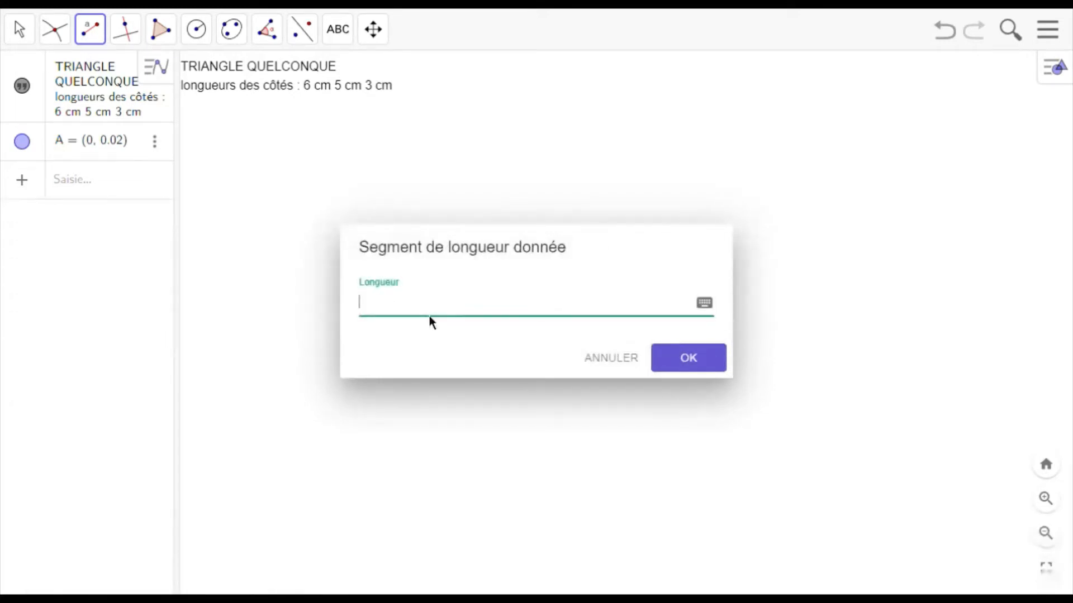
{"action": "type", "text": "6"}
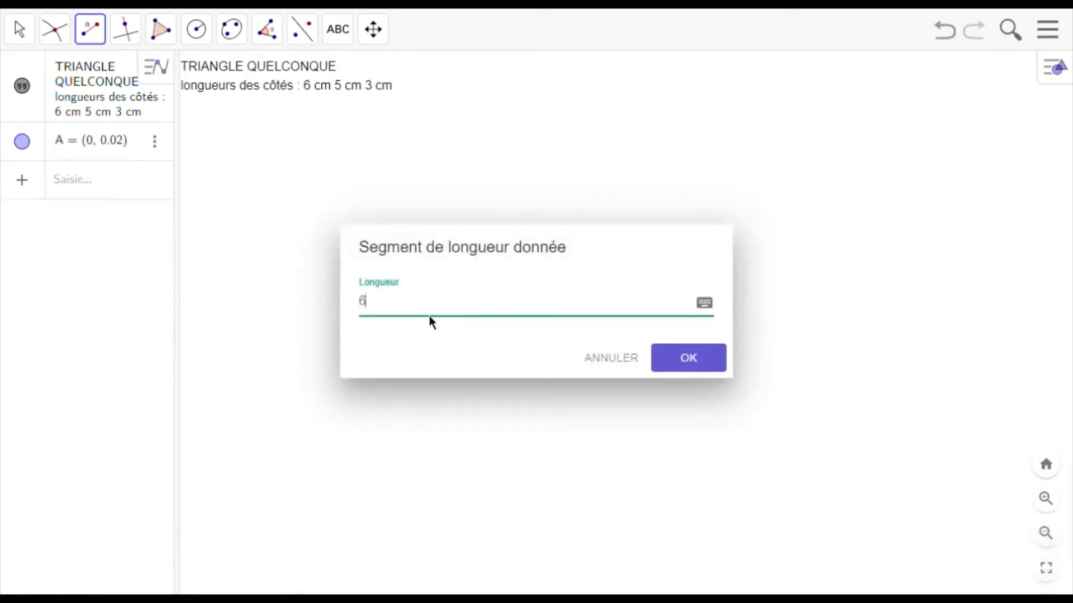
{"action": "left_click", "coordinate": [698, 366]}
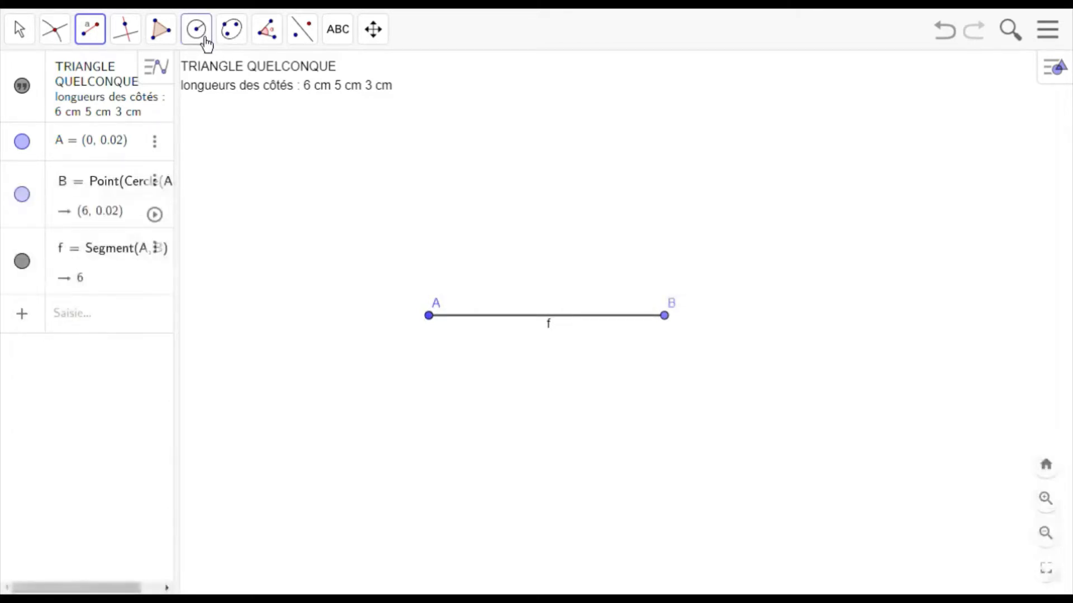
Draw a circle centred on point A with radius 5 using Cercle (centre-rayon).
{"action": "left_click", "coordinate": [205, 41]}
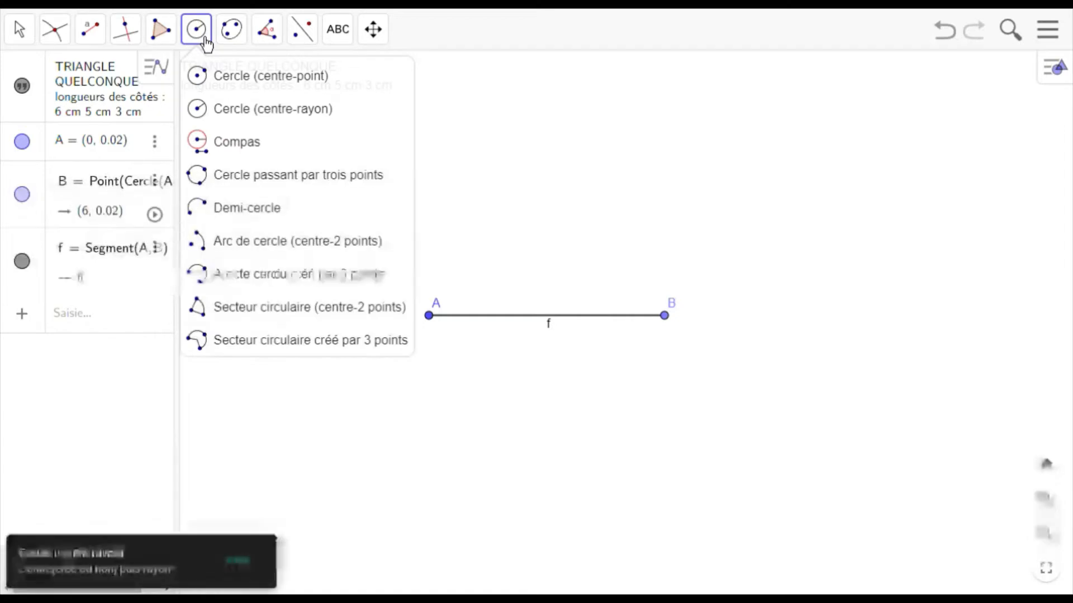
{"action": "left_click", "coordinate": [217, 112]}
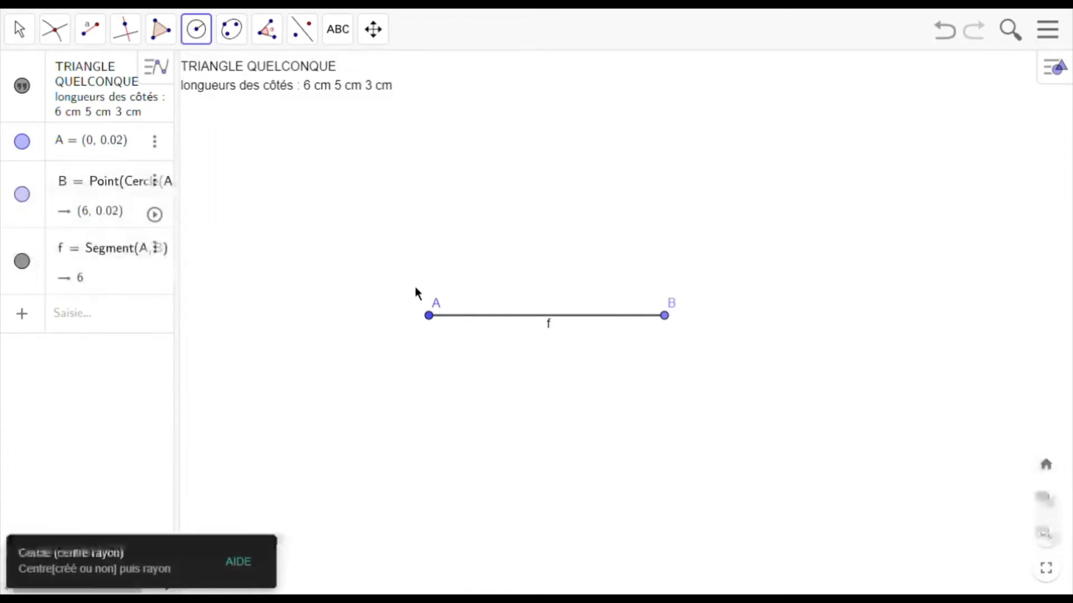
{"action": "left_click", "coordinate": [438, 325]}
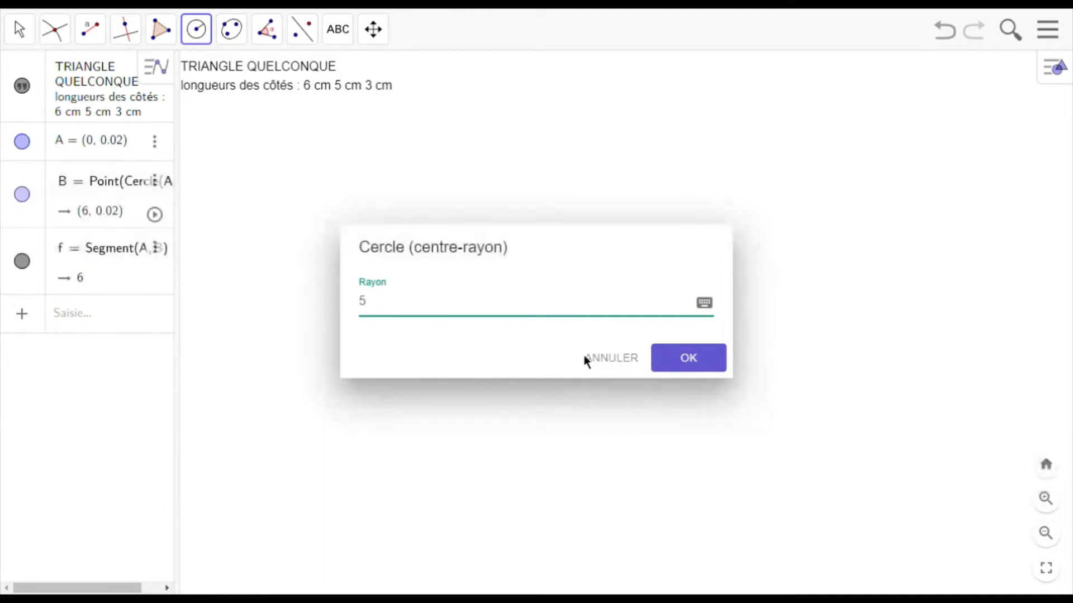
{"action": "left_click", "coordinate": [705, 372]}
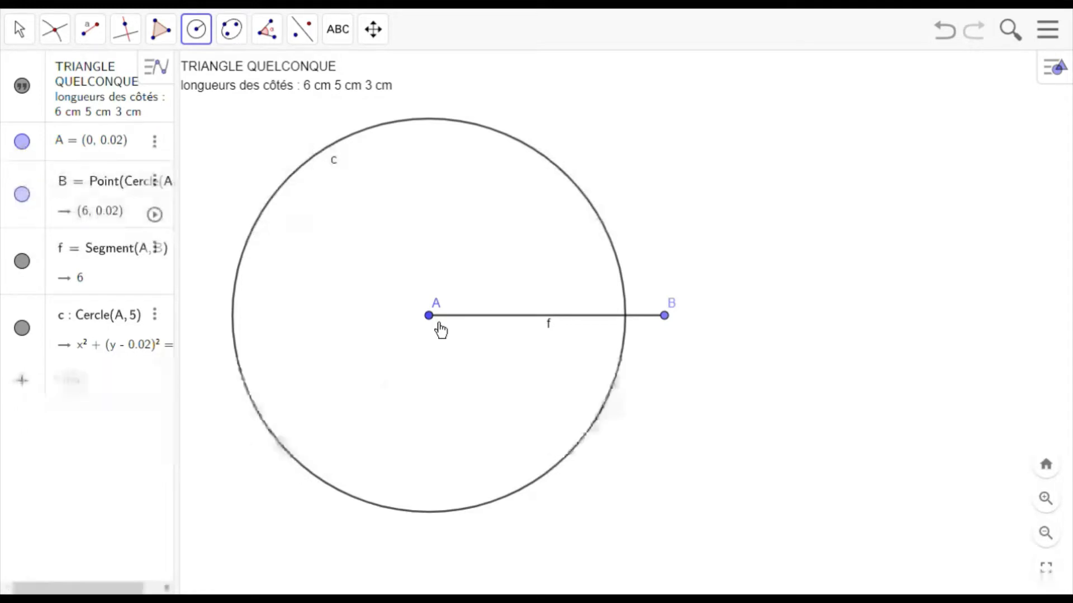
Draw a circle centred on point B with radius 3 using Cercle (centre-rayon).
{"action": "left_click", "coordinate": [200, 39]}
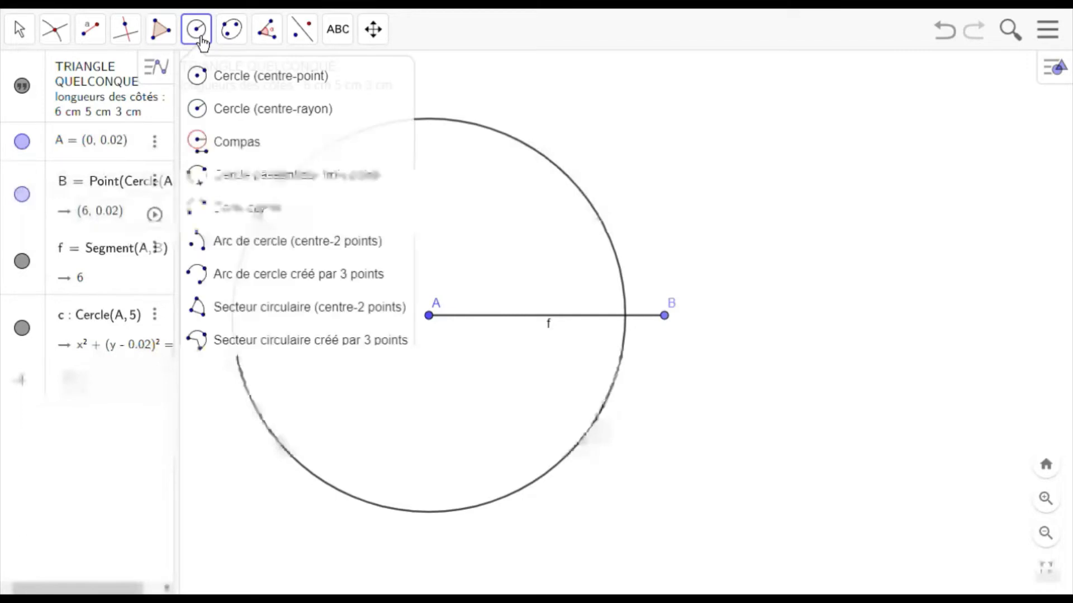
{"action": "left_click", "coordinate": [244, 112]}
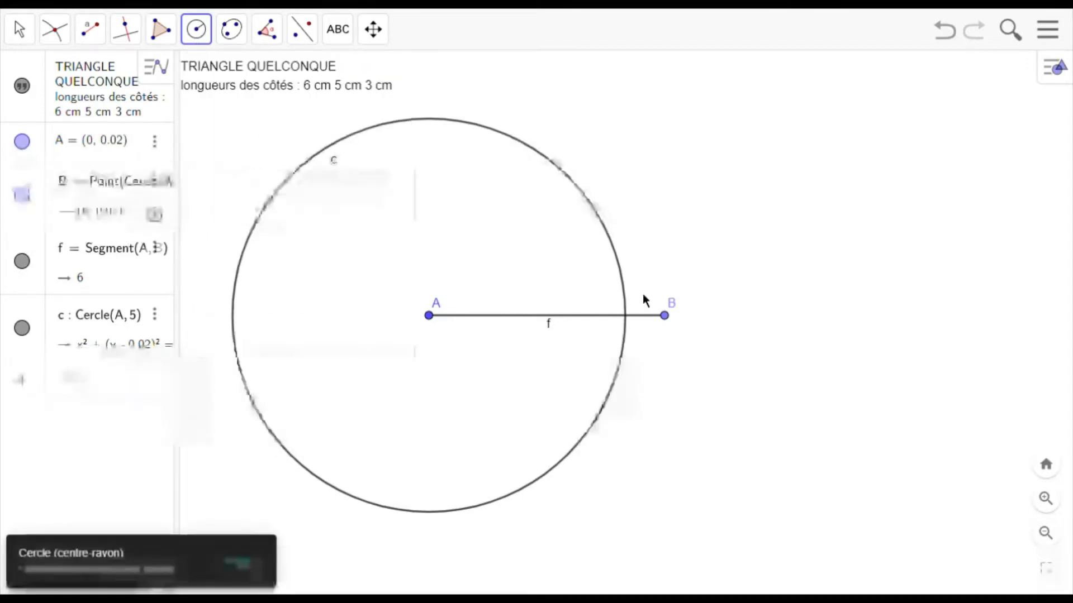
{"action": "left_click", "coordinate": [664, 316]}
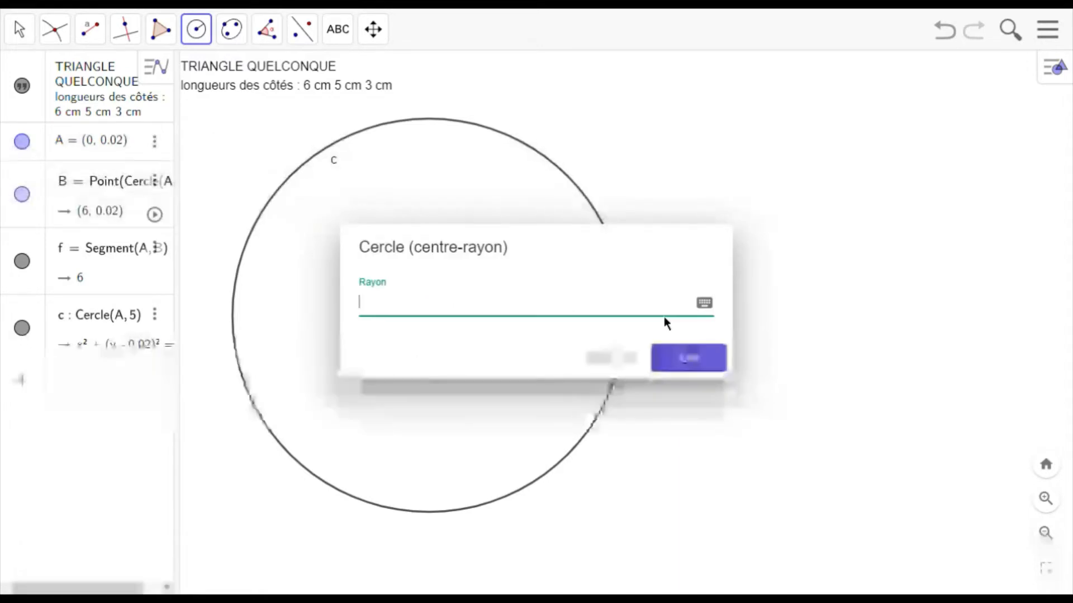
{"action": "type", "text": "3"}
{"action": "key", "text": "Return"}
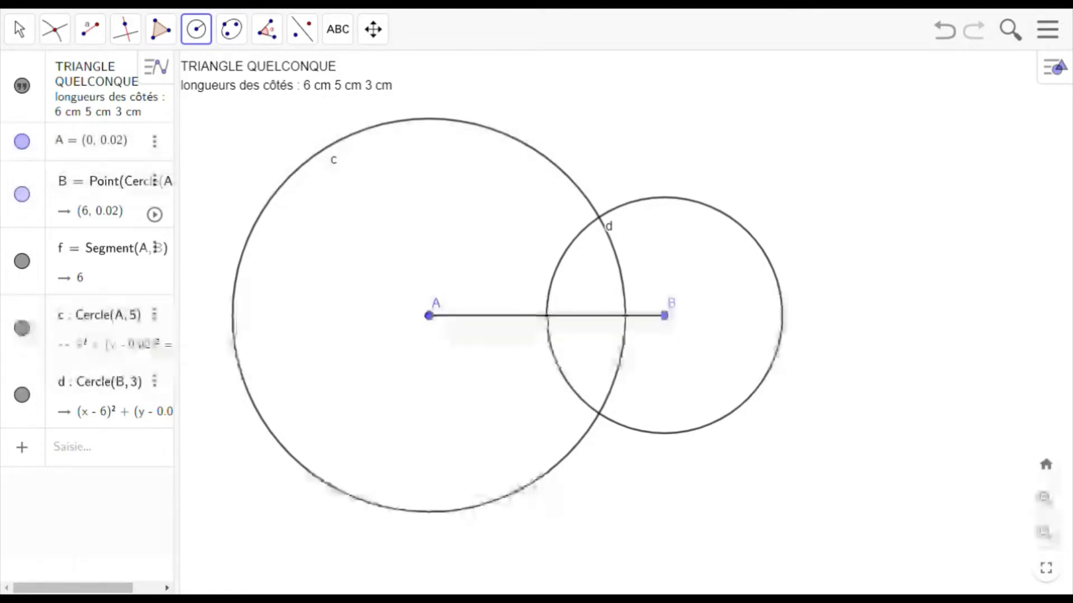
Create the intersection points of the circle centred on A and the circle centred on B.
{"action": "left_click", "coordinate": [66, 43]}
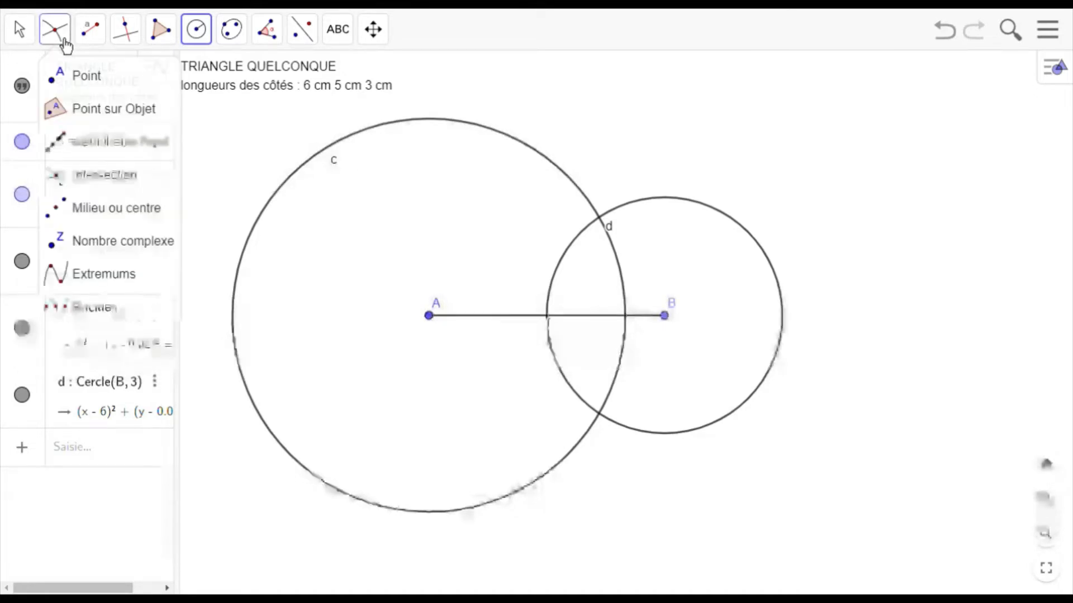
{"action": "left_click", "coordinate": [88, 177]}
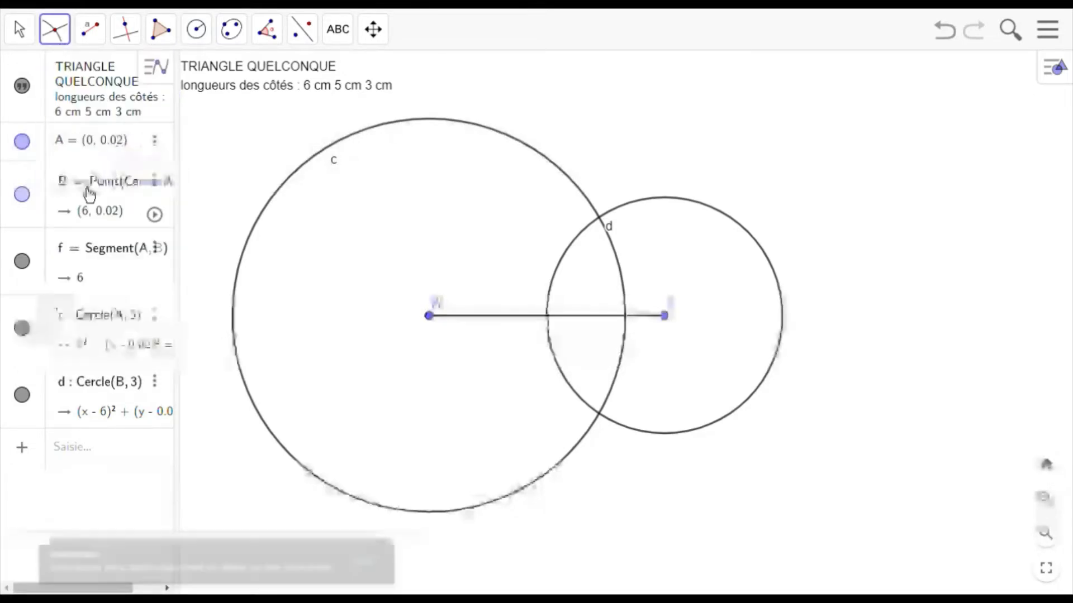
{"action": "left_click", "coordinate": [433, 120]}
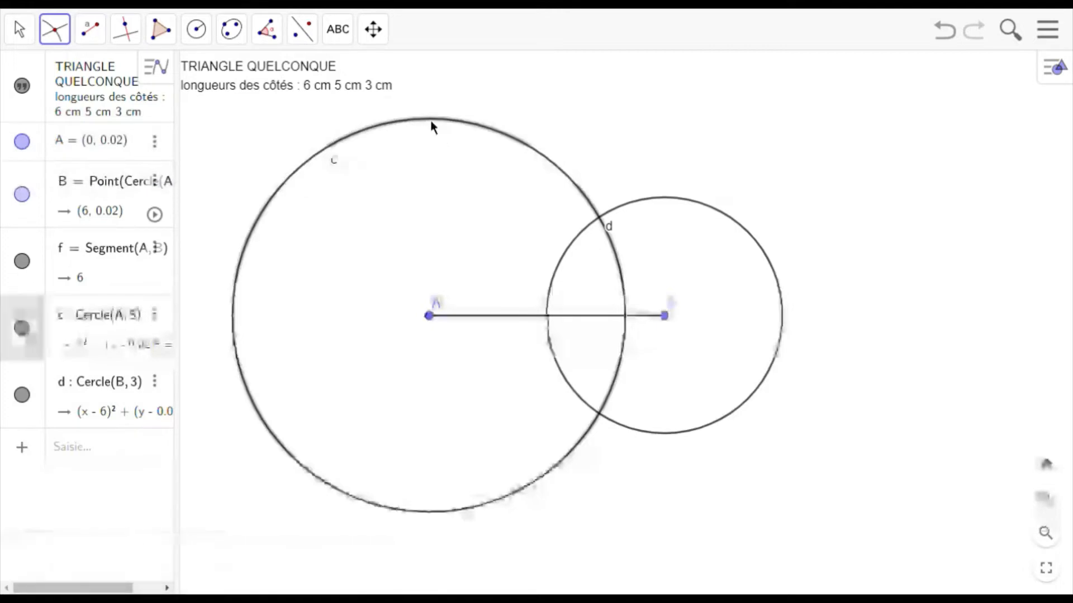
{"action": "left_click", "coordinate": [679, 209]}
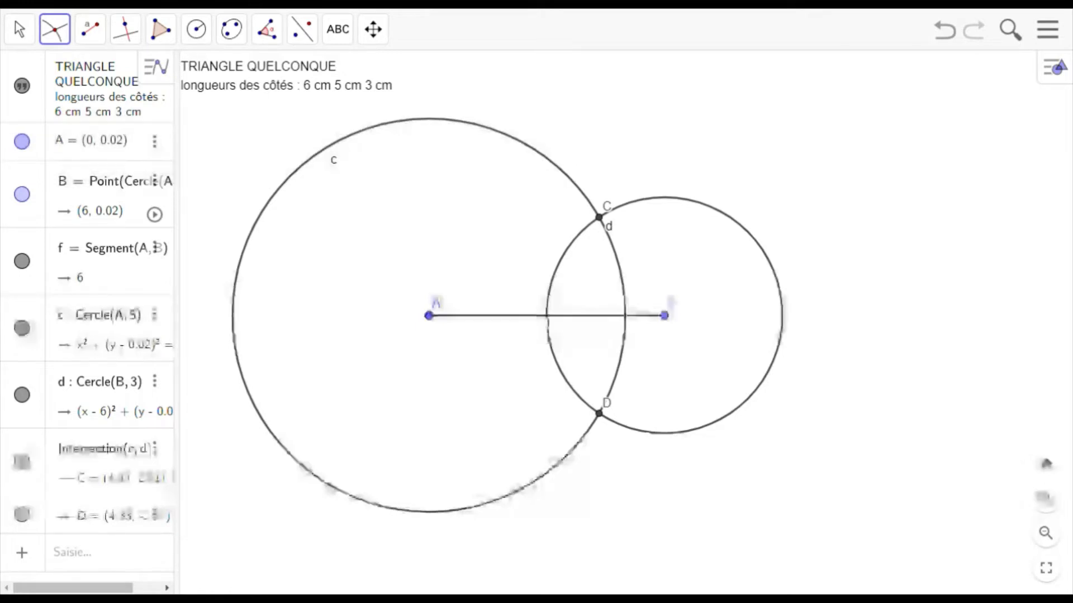
Create the triangle ABC with the Polygone tool, using the segment's endpoints A and B and the upper intersection point C.
{"action": "left_click", "coordinate": [168, 40]}
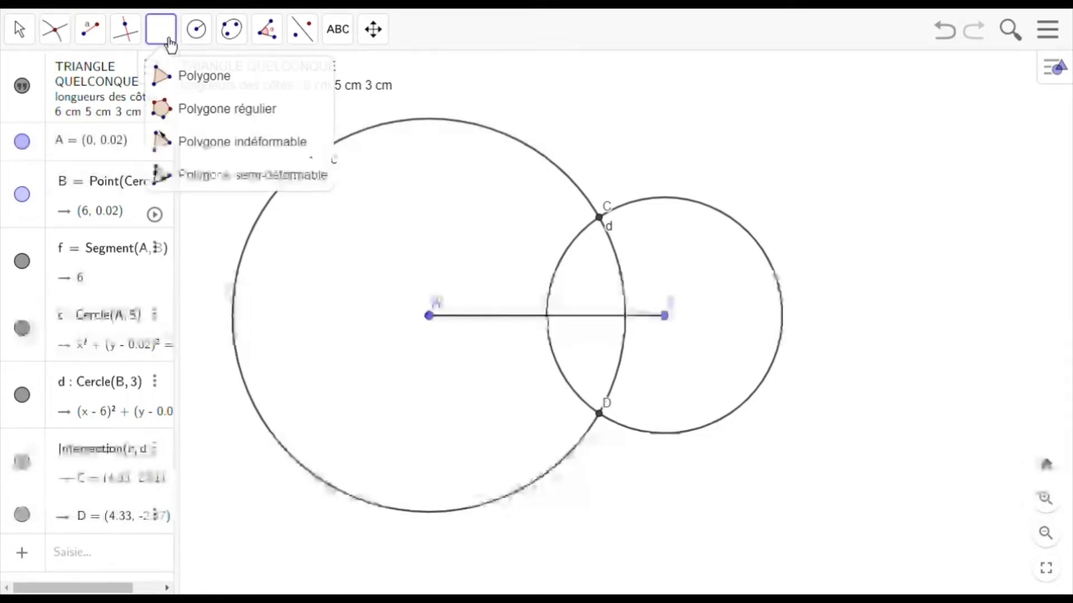
{"action": "left_click", "coordinate": [181, 85]}
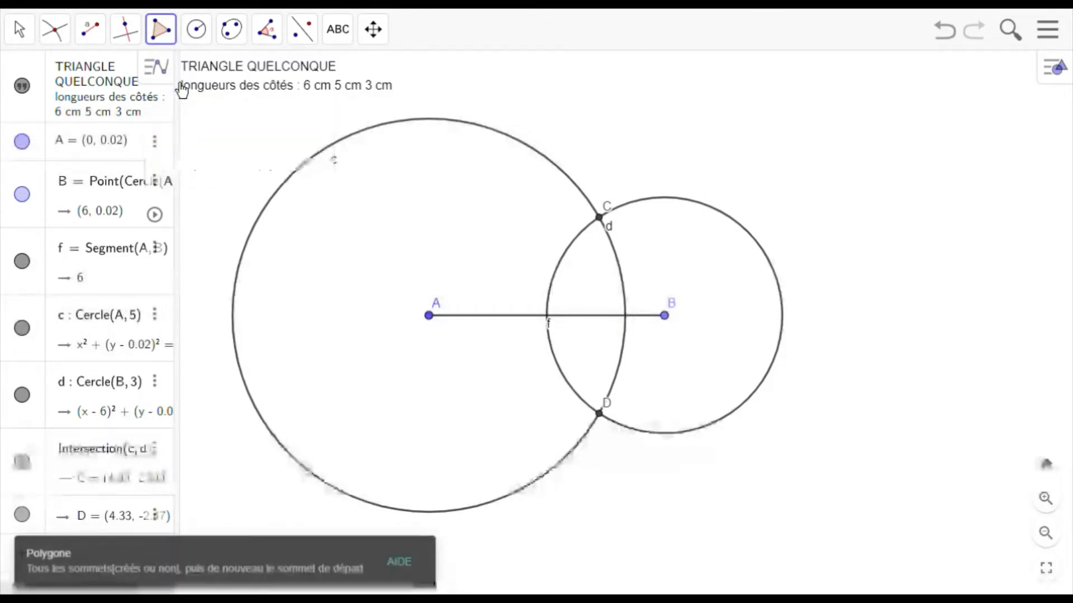
{"action": "left_click", "coordinate": [430, 316]}
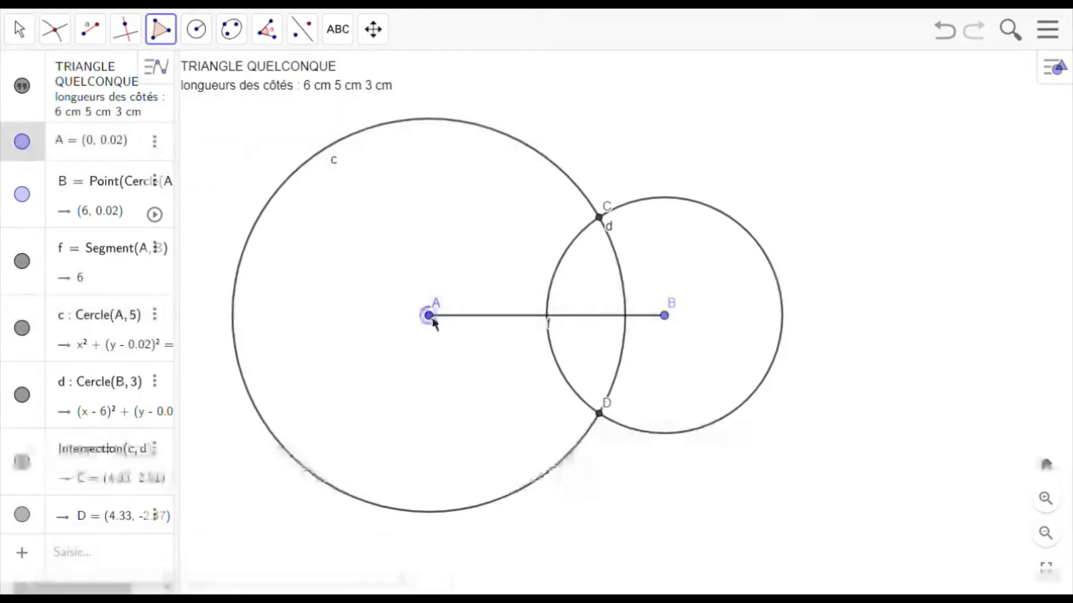
{"action": "left_click", "coordinate": [666, 318]}
{"action": "left_click", "coordinate": [600, 218]}
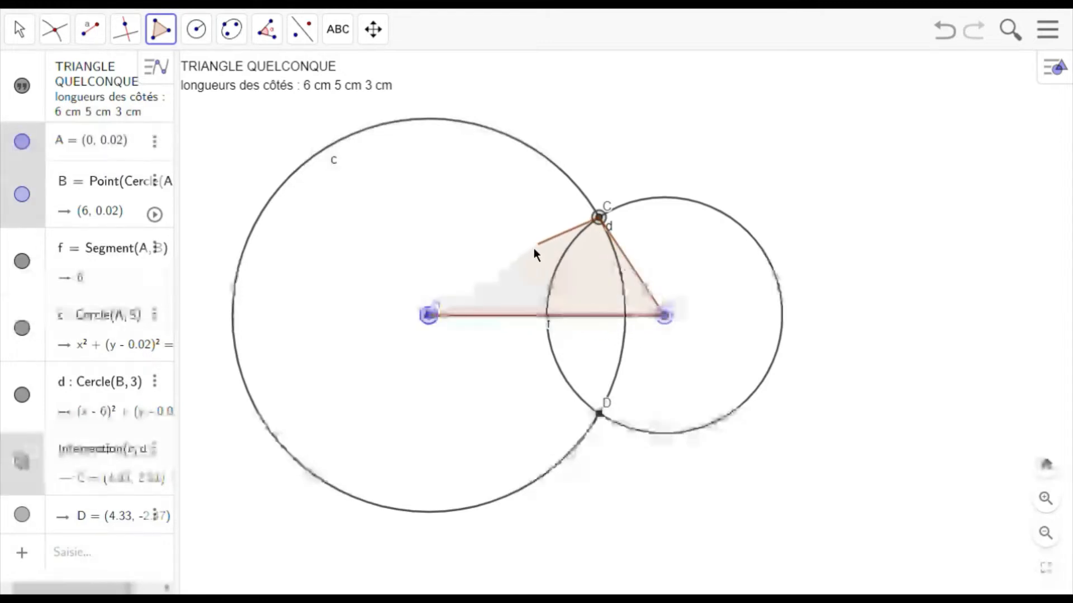
{"action": "left_click", "coordinate": [429, 317]}
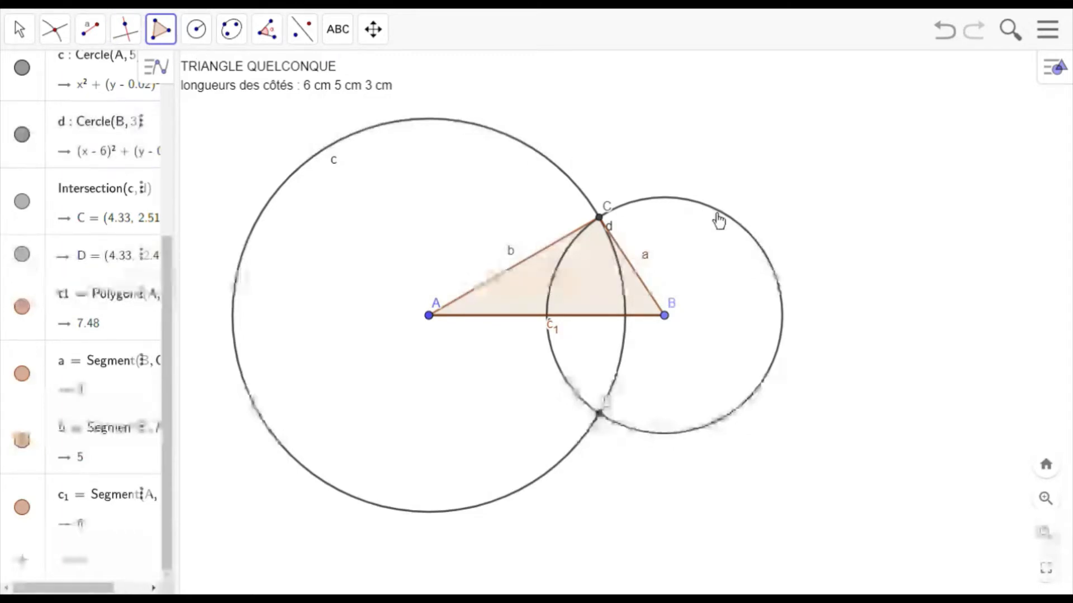
Hide the circle centred on B and the circle centred on A, keeping both objects in the construction.
{"action": "right_click", "coordinate": [711, 208]}
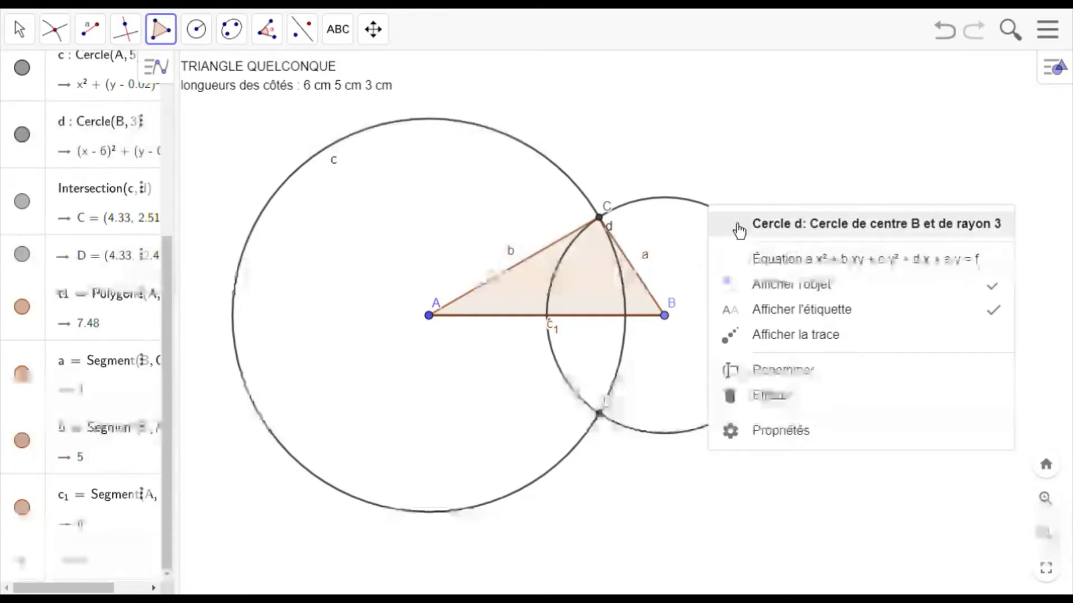
{"action": "left_click", "coordinate": [782, 299]}
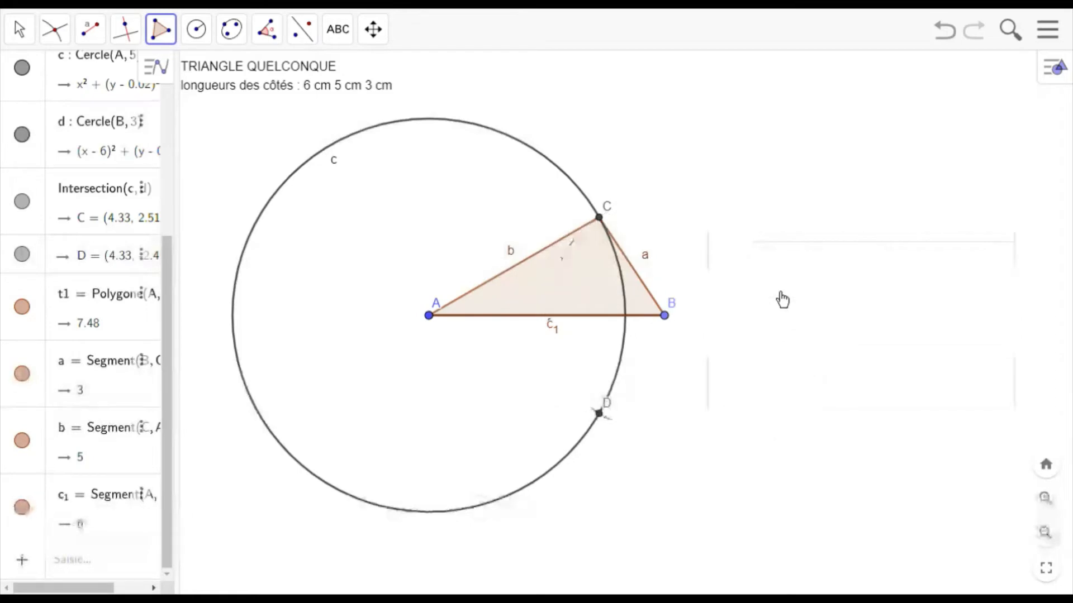
{"action": "right_click", "coordinate": [445, 120]}
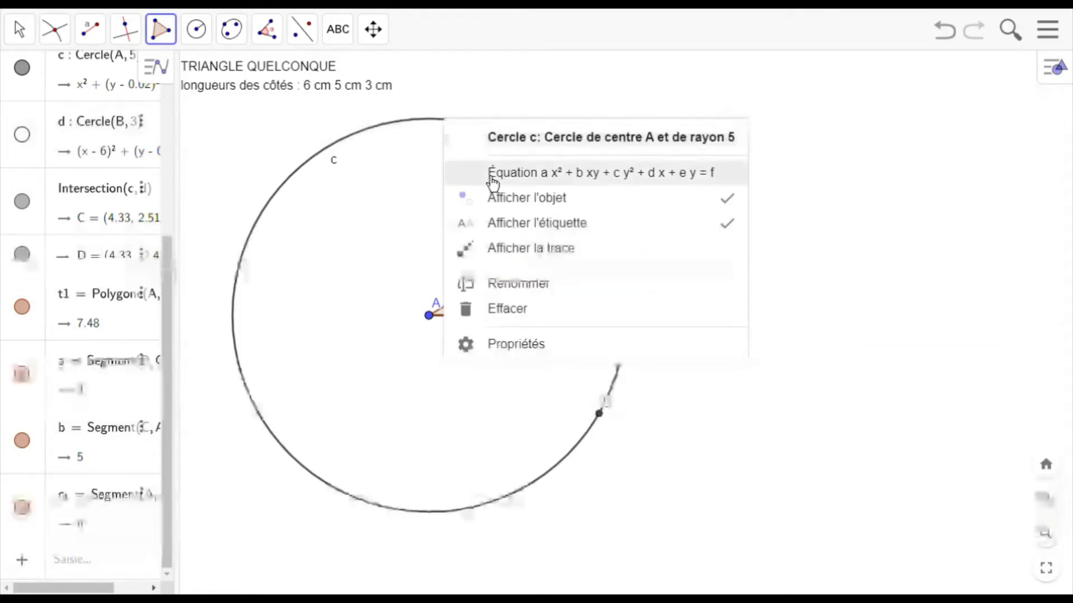
{"action": "left_click", "coordinate": [520, 211]}
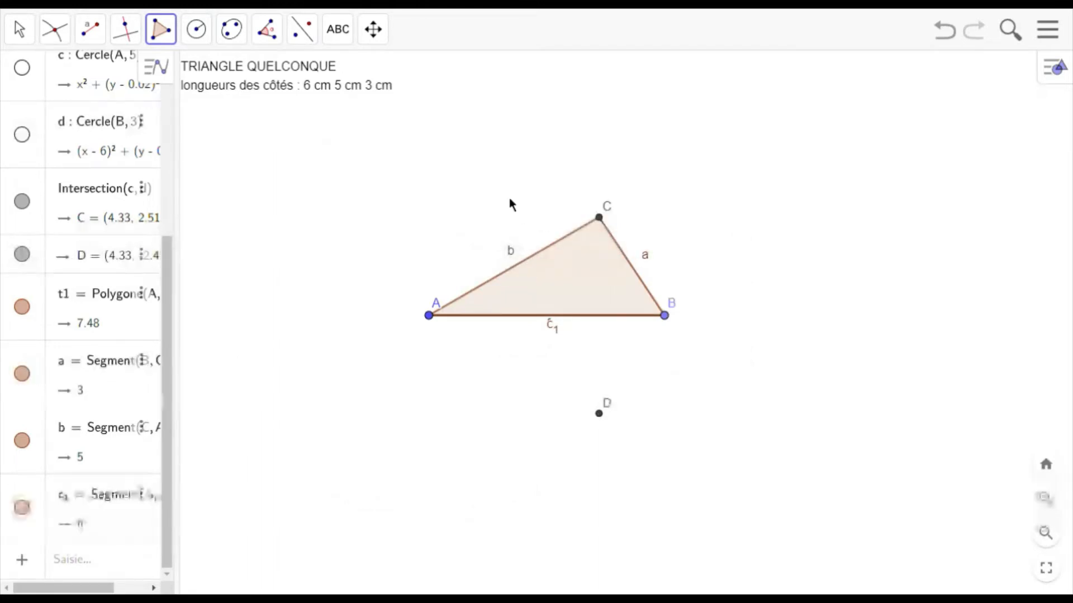
Hide the labels of all the triangle's sides, including the label f of the original segment AB.
{"action": "right_click", "coordinate": [552, 326]}
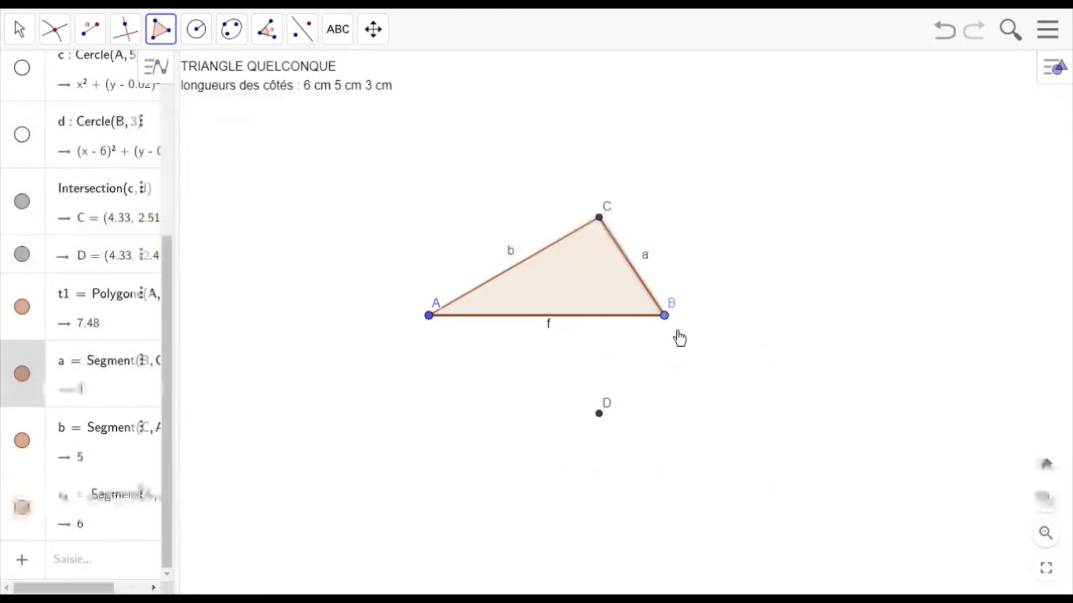
{"action": "right_click", "coordinate": [653, 263]}
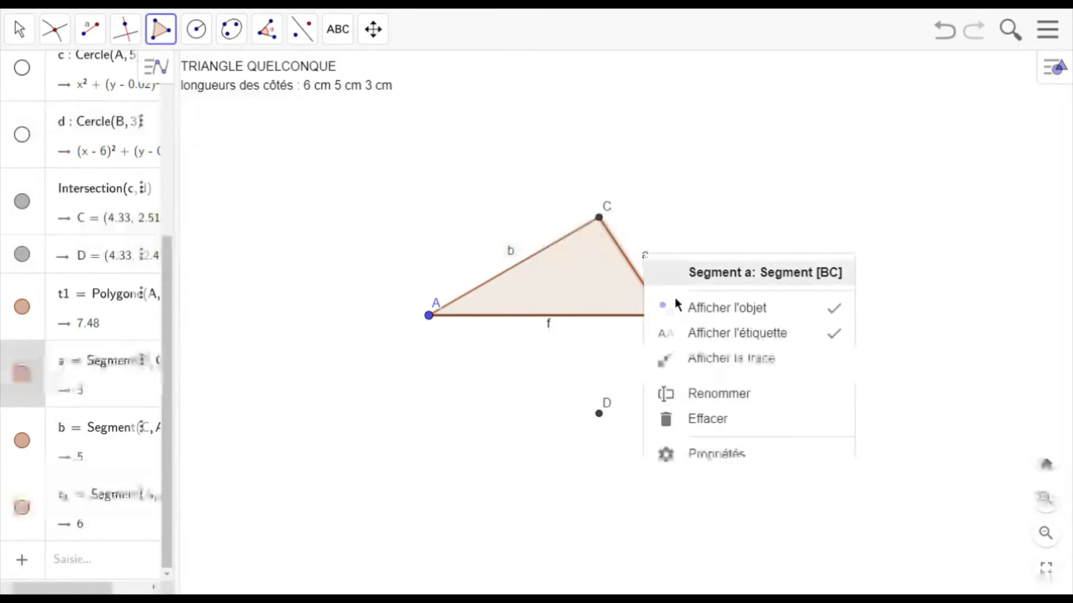
{"action": "left_click", "coordinate": [705, 335]}
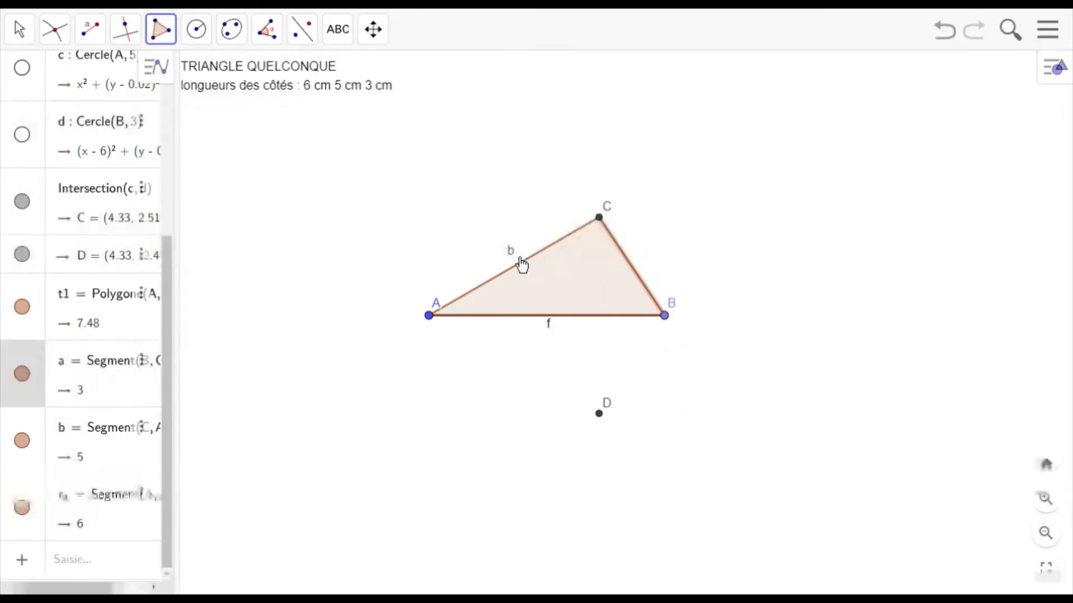
{"action": "right_click", "coordinate": [521, 264]}
{"action": "left_click", "coordinate": [588, 336]}
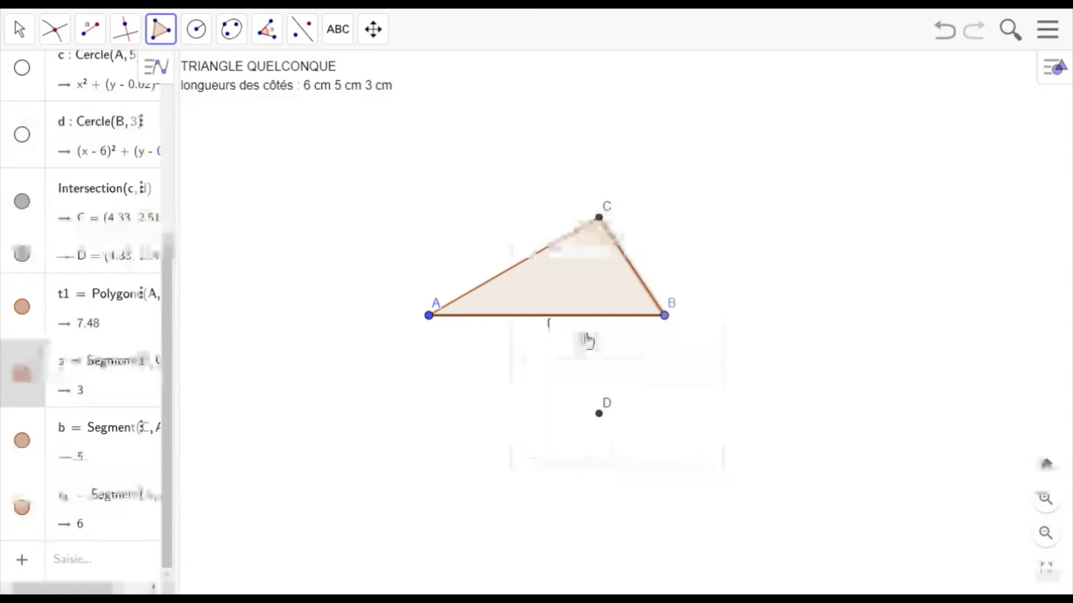
{"action": "right_click", "coordinate": [550, 329]}
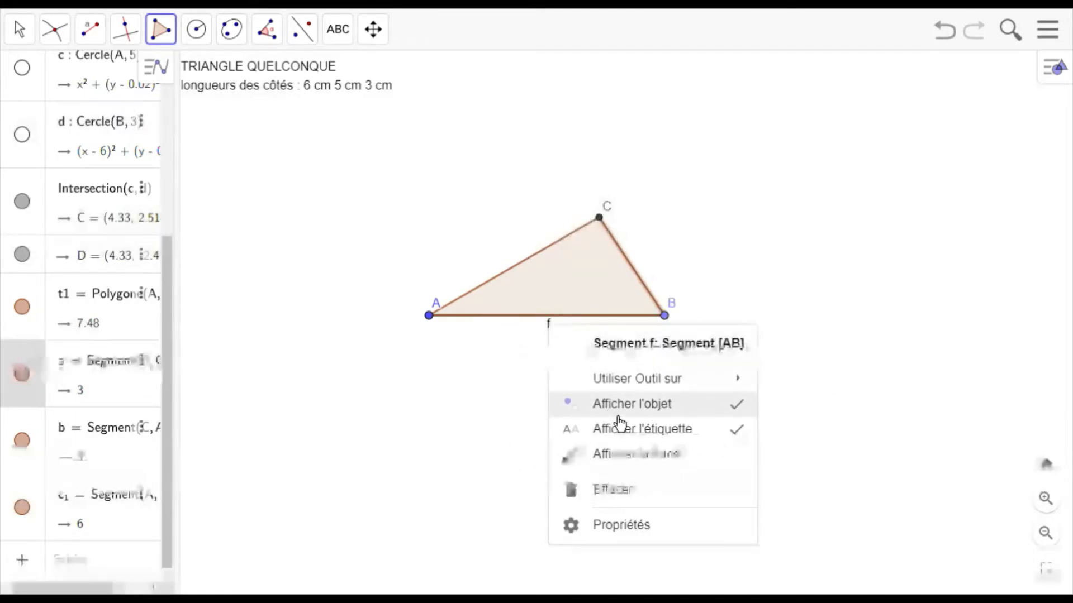
{"action": "left_click", "coordinate": [626, 440]}
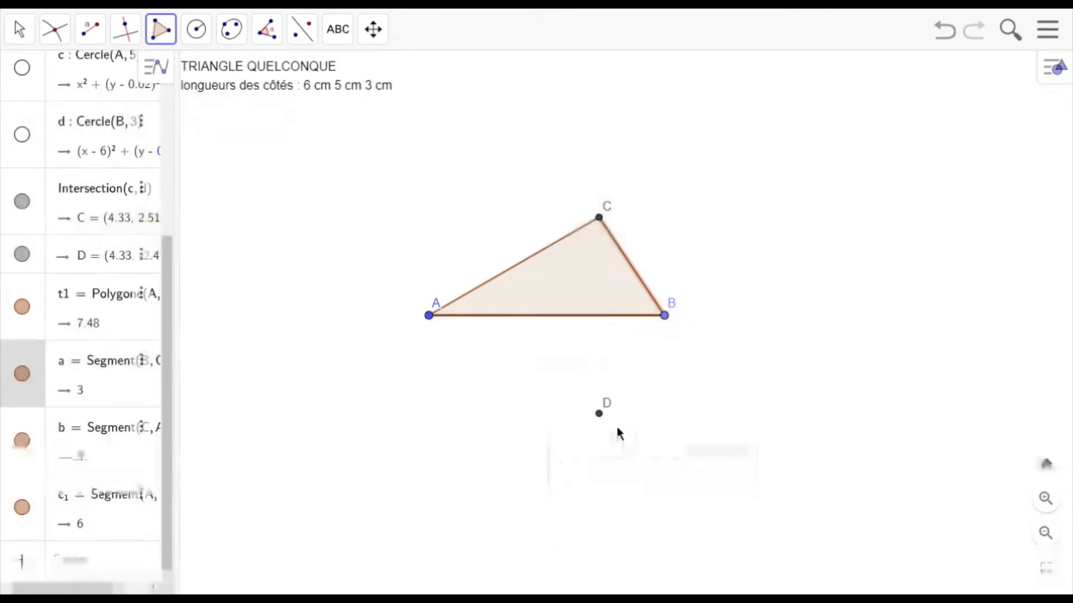
Try to delete the unused intersection point D, and undo the deletion.
{"action": "right_click", "coordinate": [610, 430]}
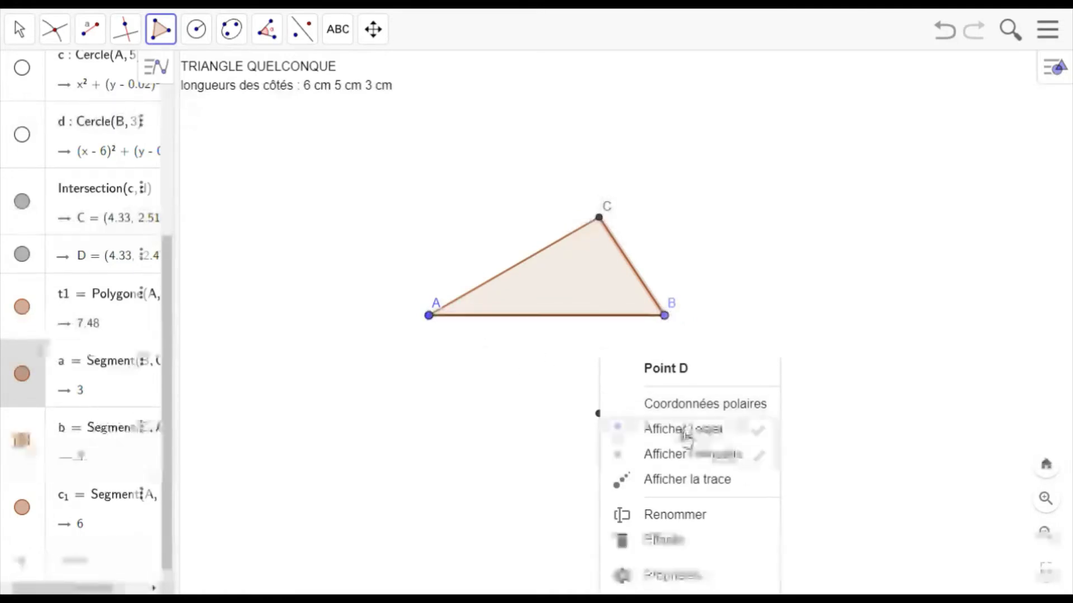
{"action": "left_click", "coordinate": [671, 540]}
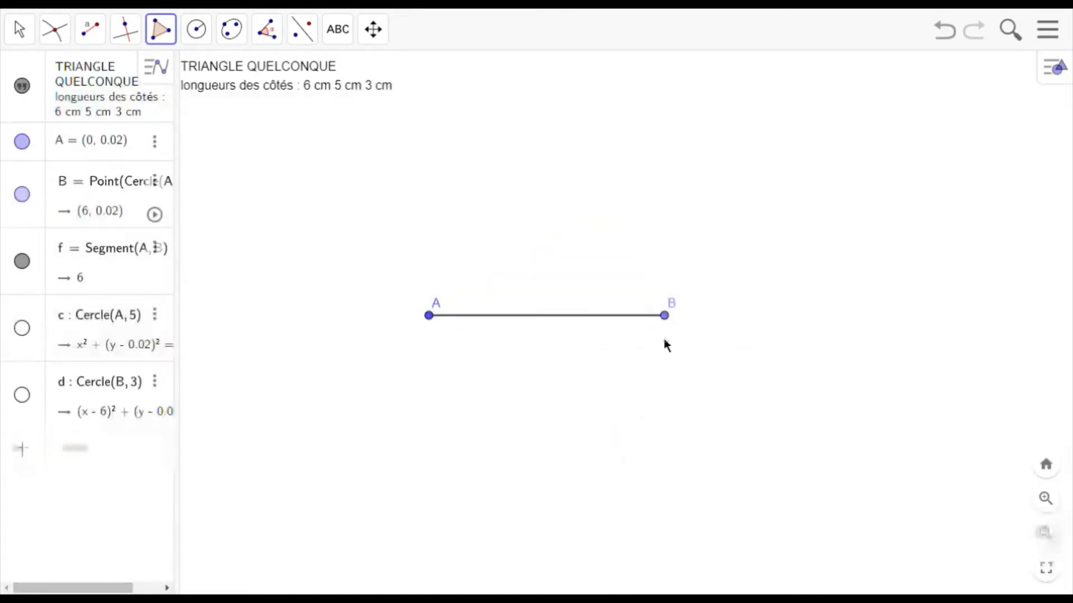
{"action": "left_click", "coordinate": [957, 41]}
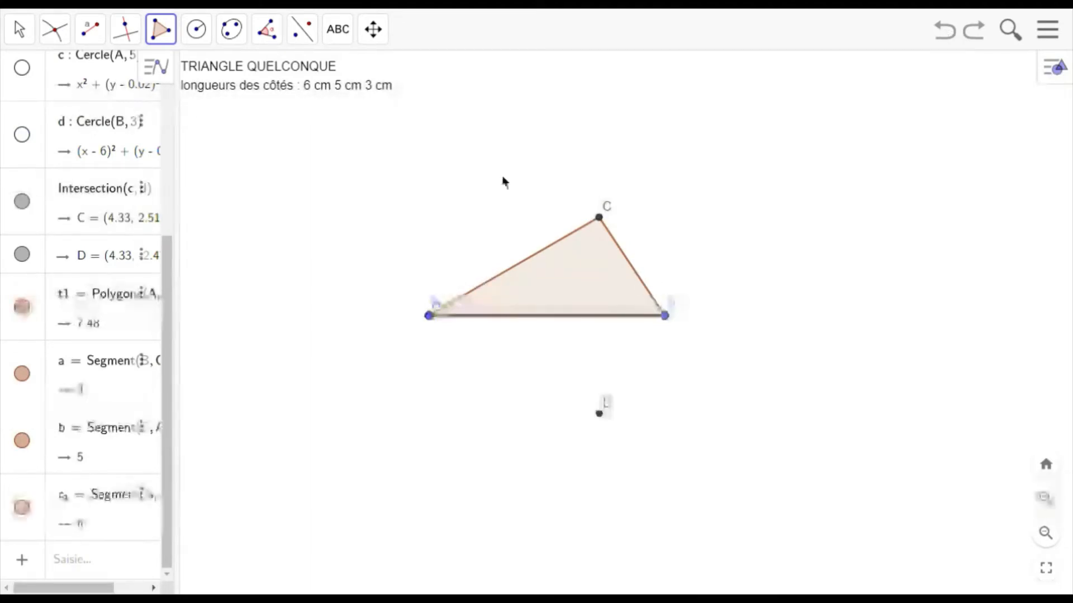
Hide point D without deleting it, and show the circles centred on B and A again.
{"action": "right_click", "coordinate": [611, 426]}
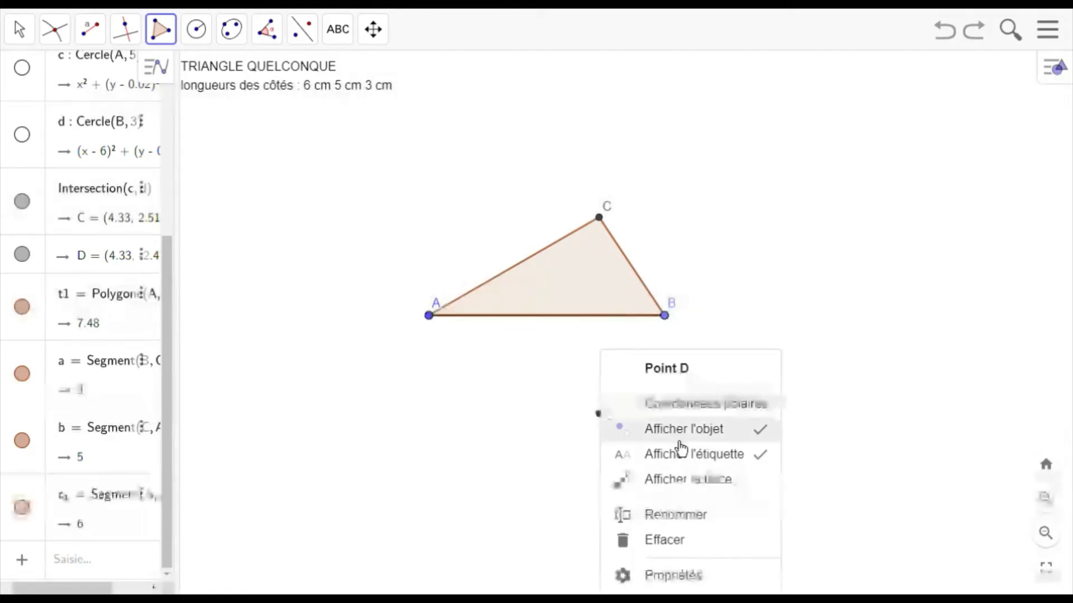
{"action": "left_click", "coordinate": [763, 430]}
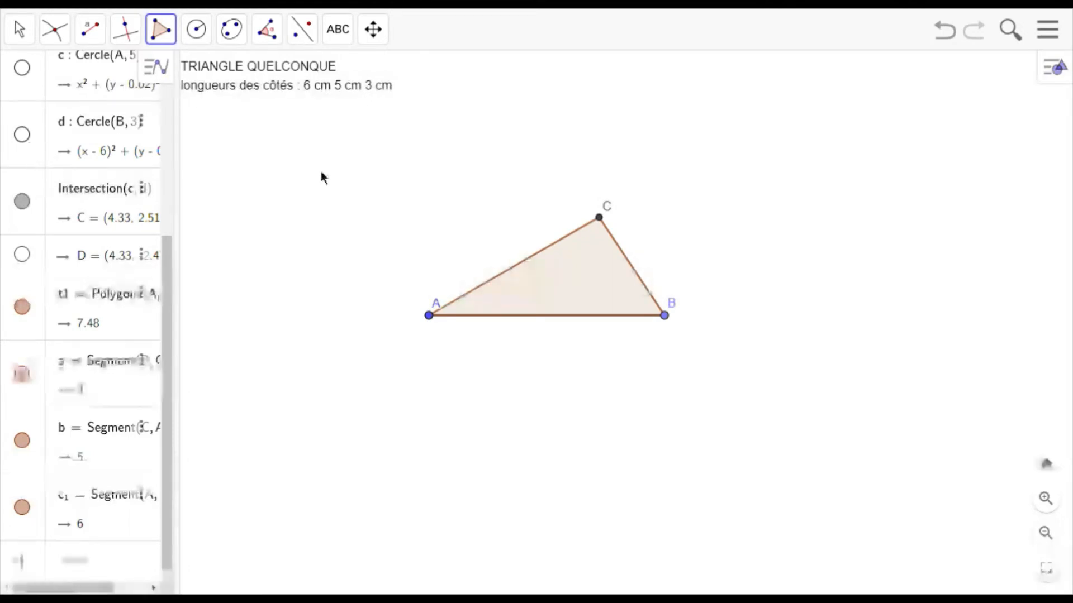
{"action": "left_click", "coordinate": [23, 135]}
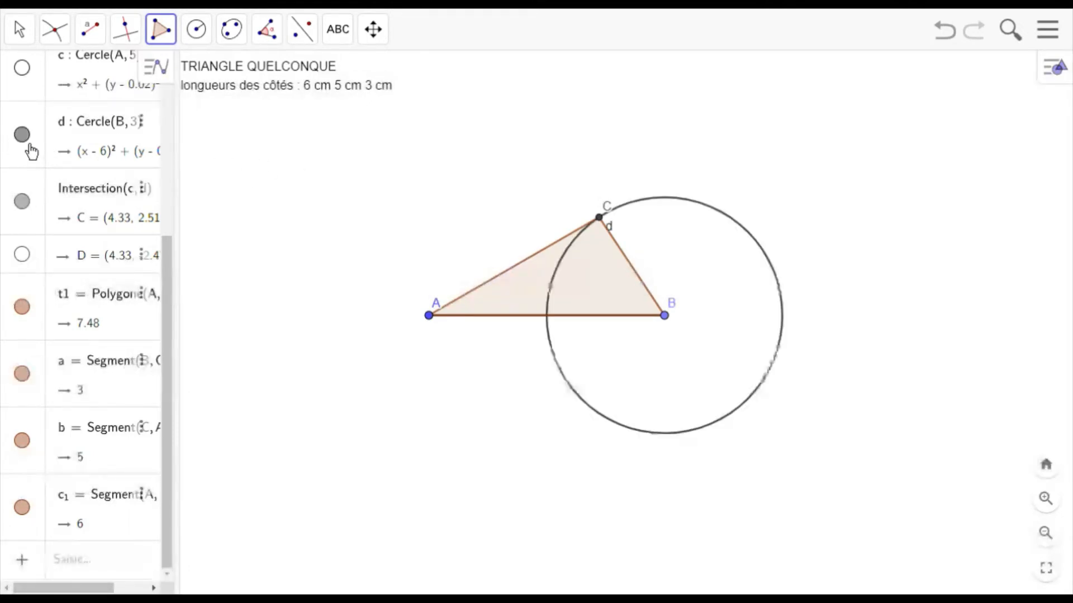
{"action": "left_click", "coordinate": [32, 74]}
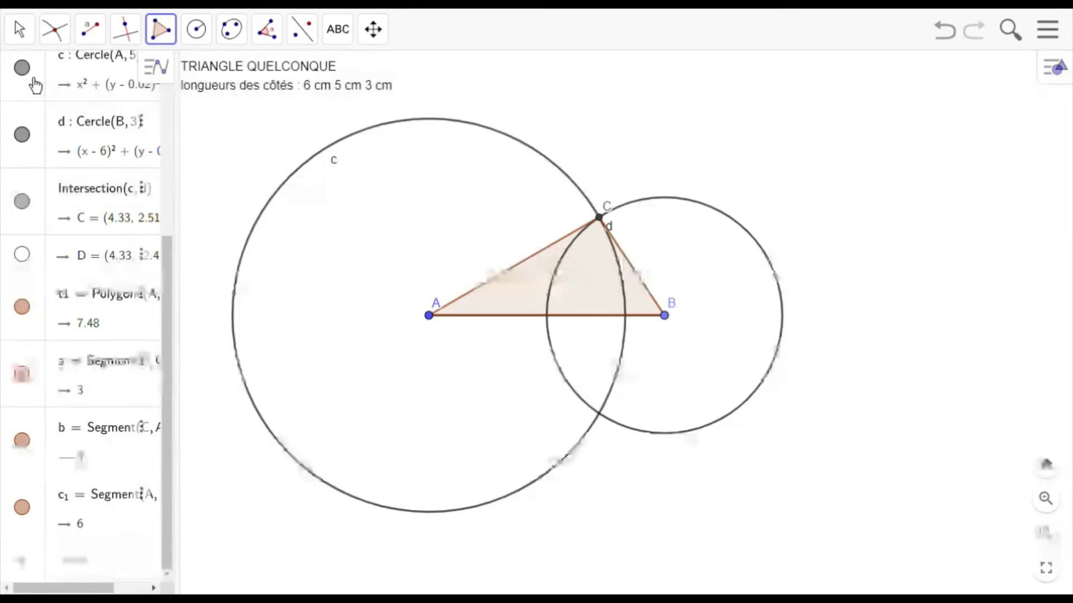
{"action": "left_click", "coordinate": [1000, 68]}
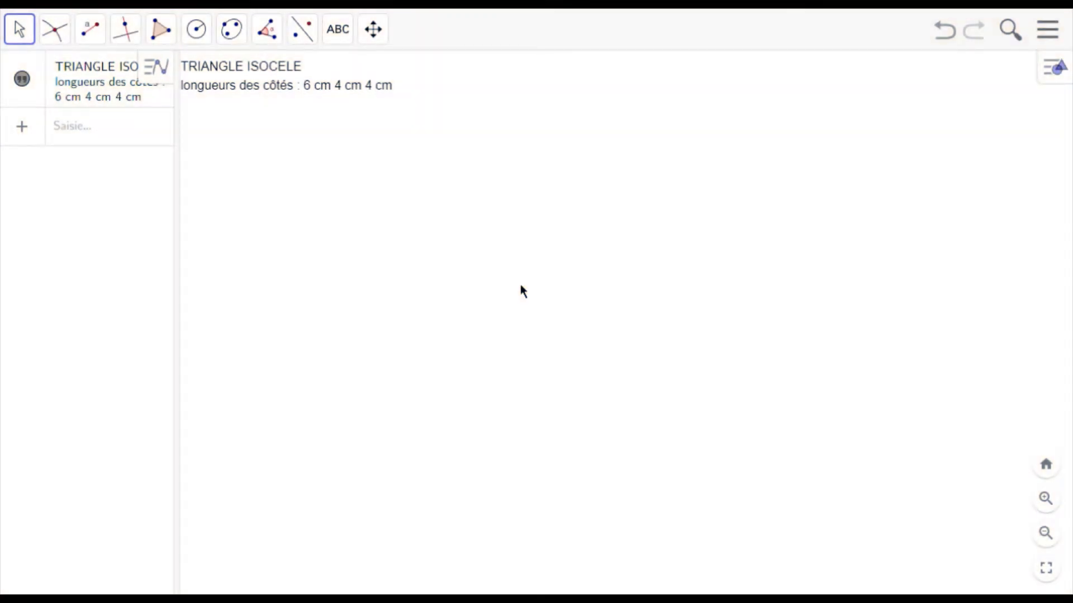
In the isosceles triangle construction, draw a segment of given length 6 starting from a new point at about (1.2, -1.22).
{"action": "left_click", "coordinate": [109, 48]}
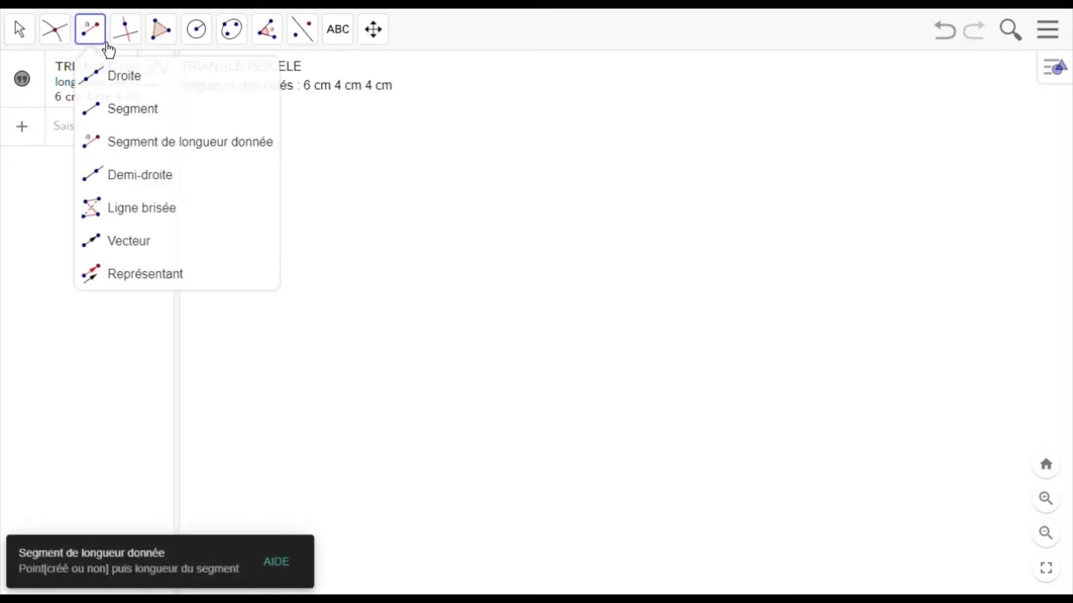
{"action": "left_click", "coordinate": [131, 151]}
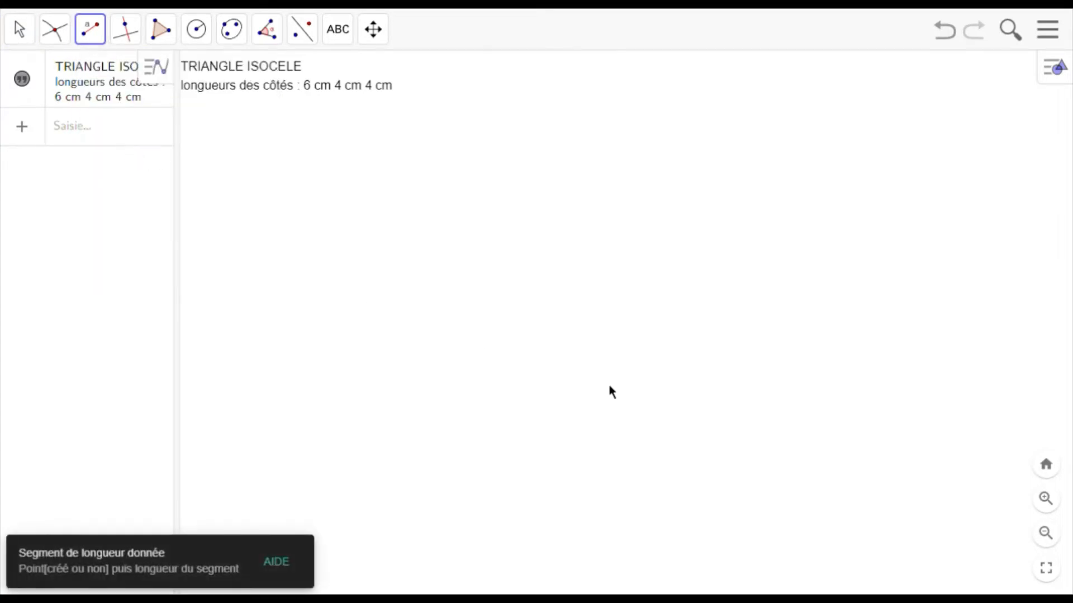
{"action": "left_click", "coordinate": [484, 376]}
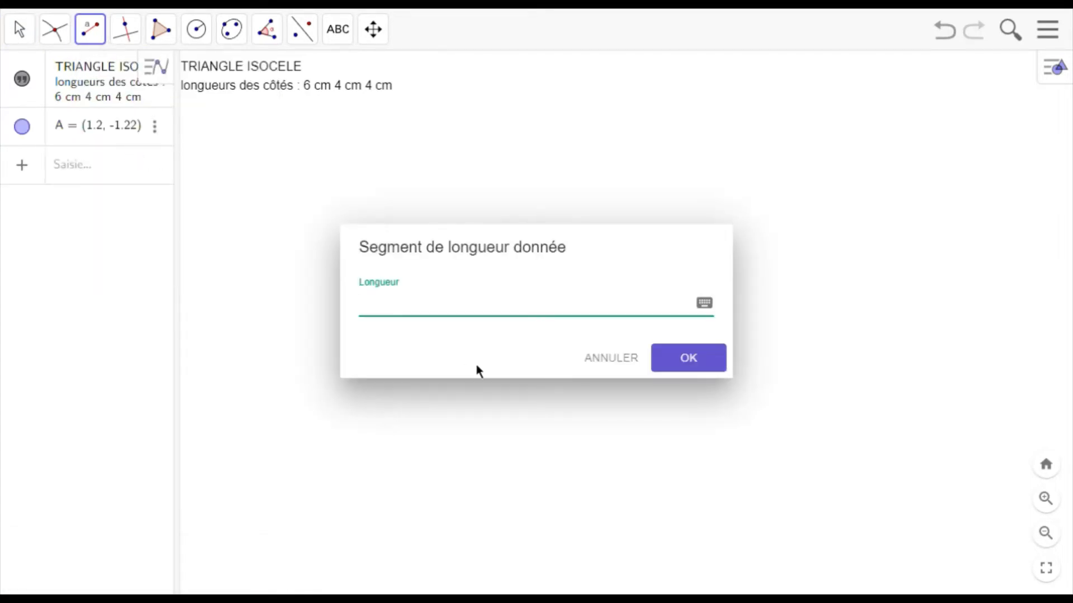
{"action": "type", "text": "6"}
{"action": "left_click", "coordinate": [705, 369]}
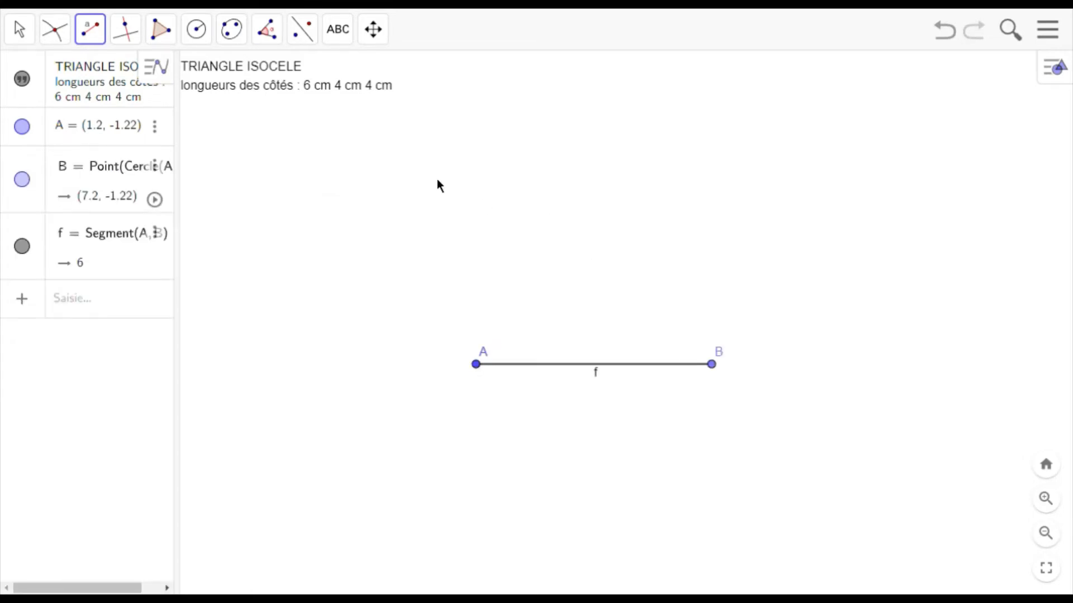
Draw two circles of radius 4 using Cercle (centre-rayon), one centred on point A and one on point B.
{"action": "left_click", "coordinate": [208, 44]}
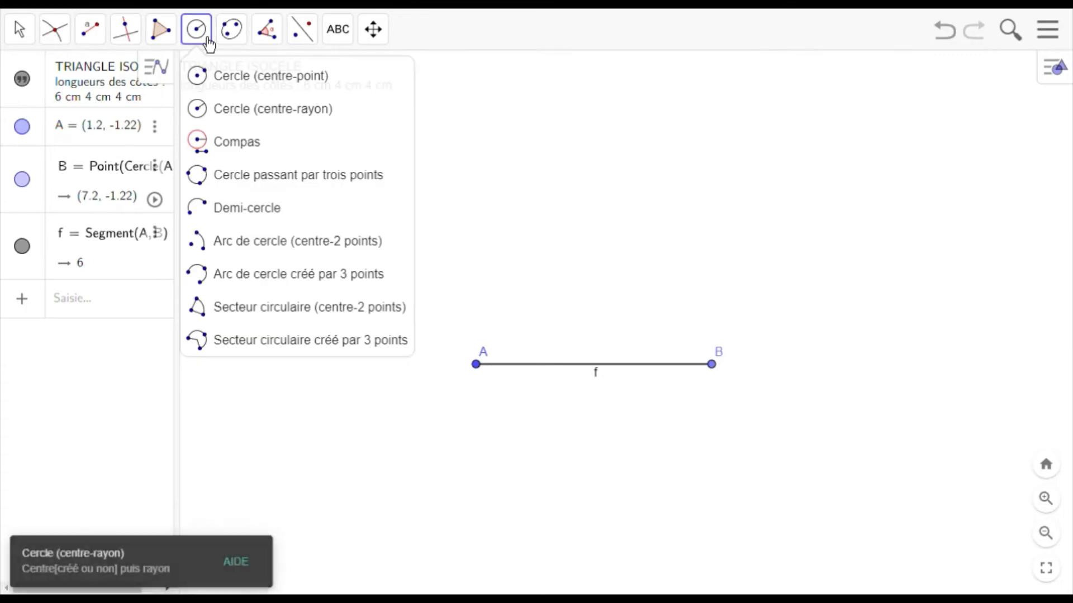
{"action": "left_click", "coordinate": [237, 121]}
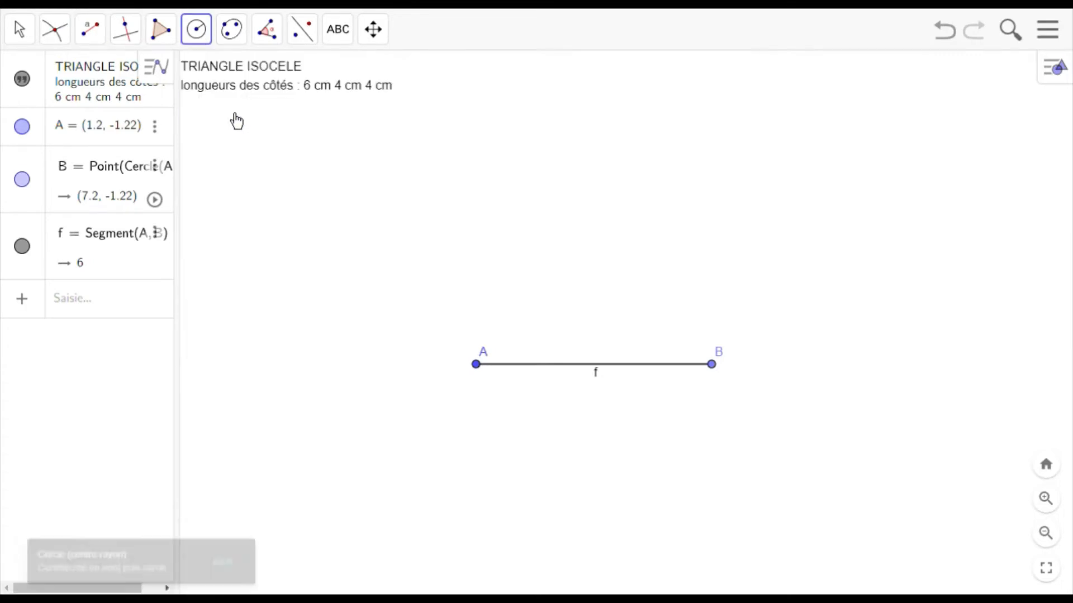
{"action": "left_click", "coordinate": [484, 375]}
{"action": "type", "text": "4"}
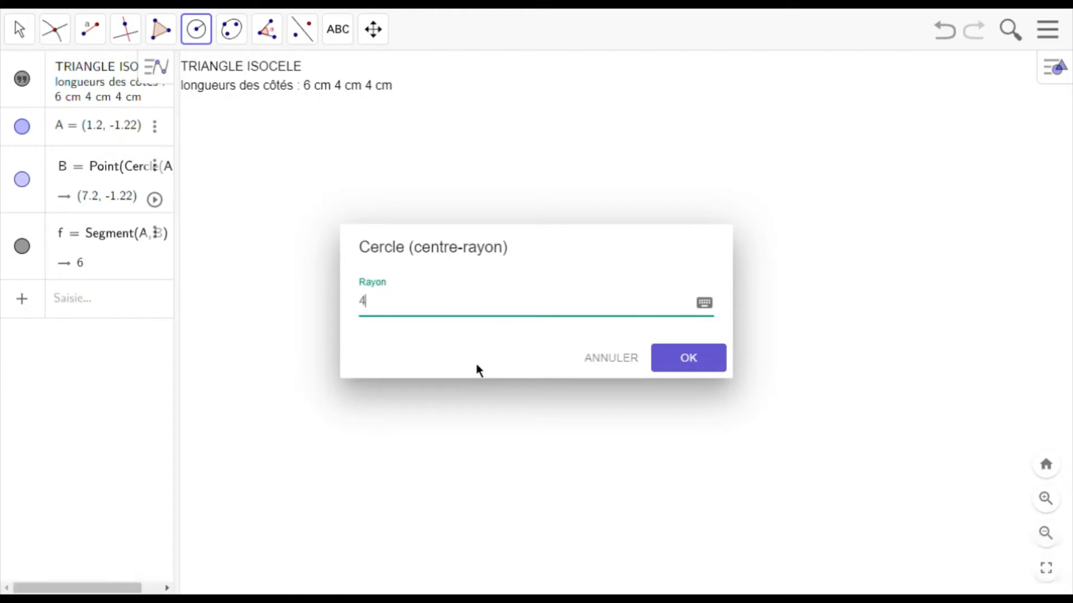
{"action": "left_click", "coordinate": [707, 369]}
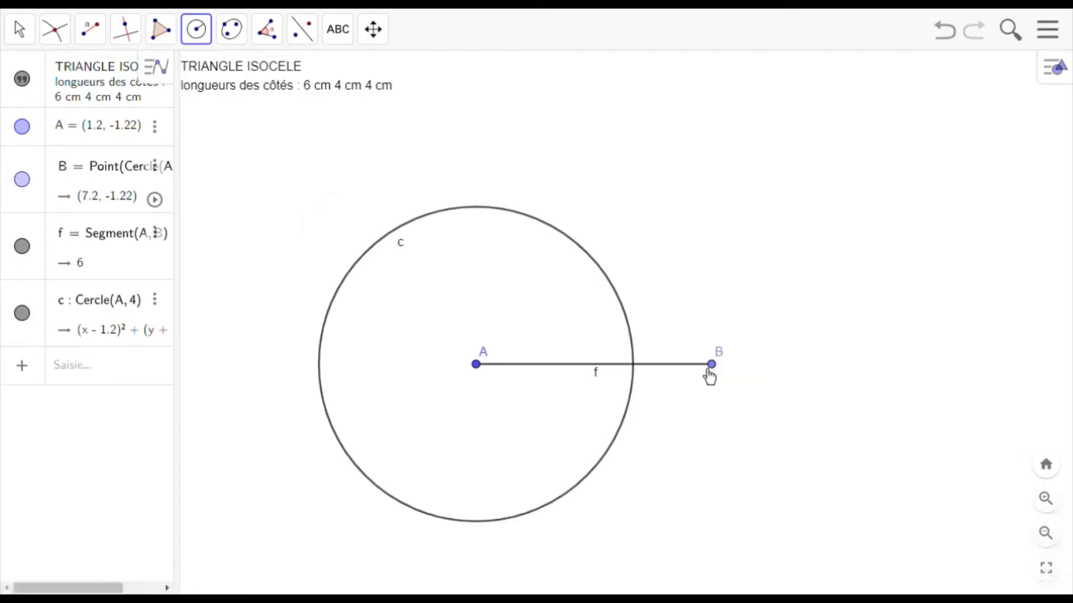
{"action": "left_click", "coordinate": [721, 374]}
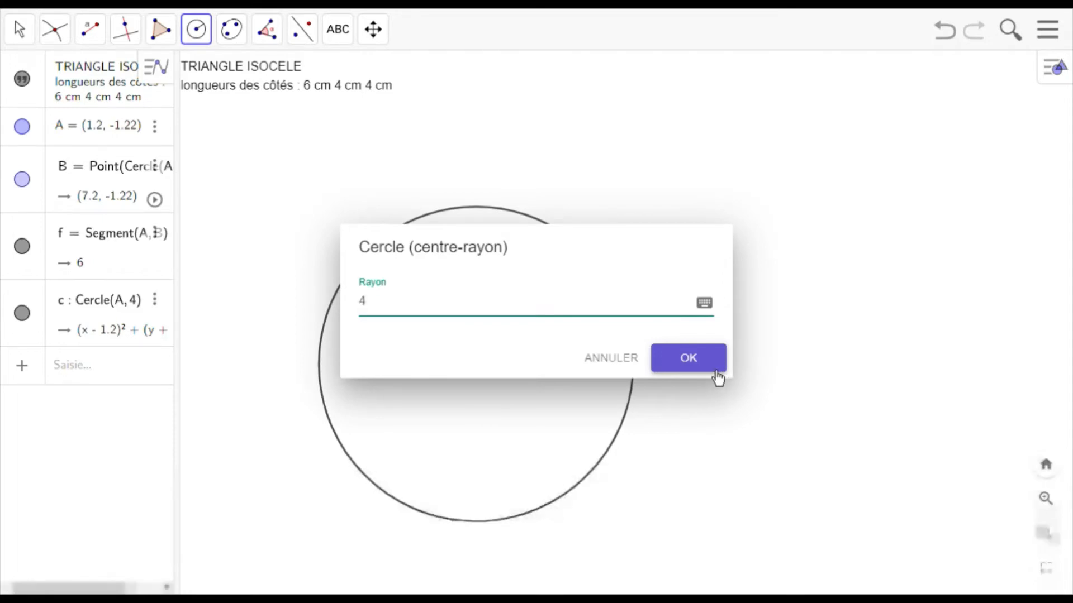
{"action": "left_click", "coordinate": [709, 374]}
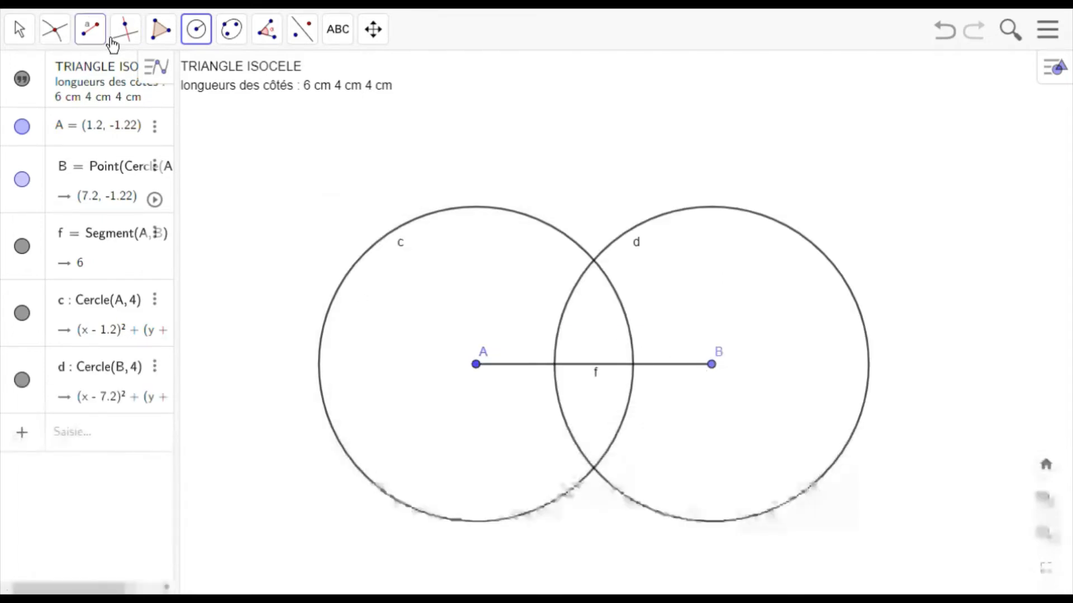
Create the intersection points of the two radius 4 circles centred on A and B.
{"action": "left_click", "coordinate": [55, 32]}
{"action": "left_click", "coordinate": [497, 221]}
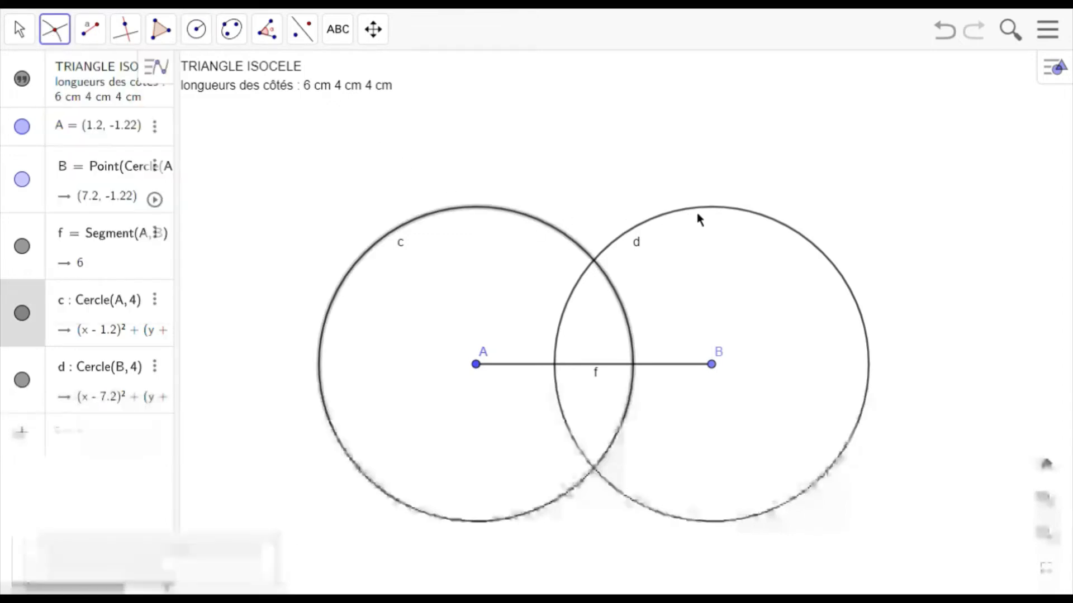
{"action": "left_click", "coordinate": [708, 223]}
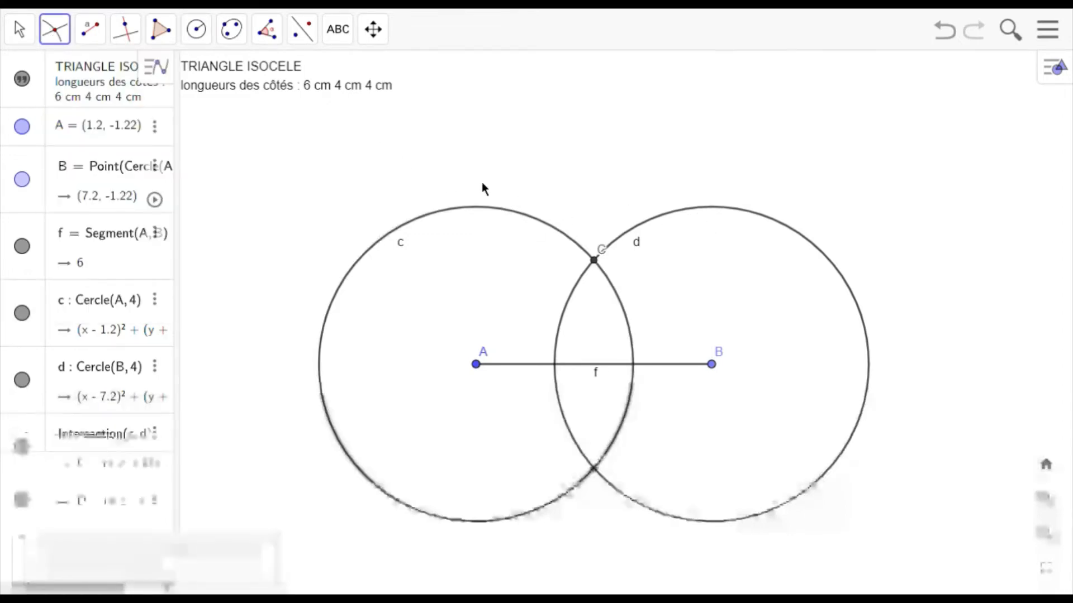
Draw triangle ACB with the Polygone tool and hide the two radius 4 circles centred on A and B.
{"action": "left_click", "coordinate": [168, 45]}
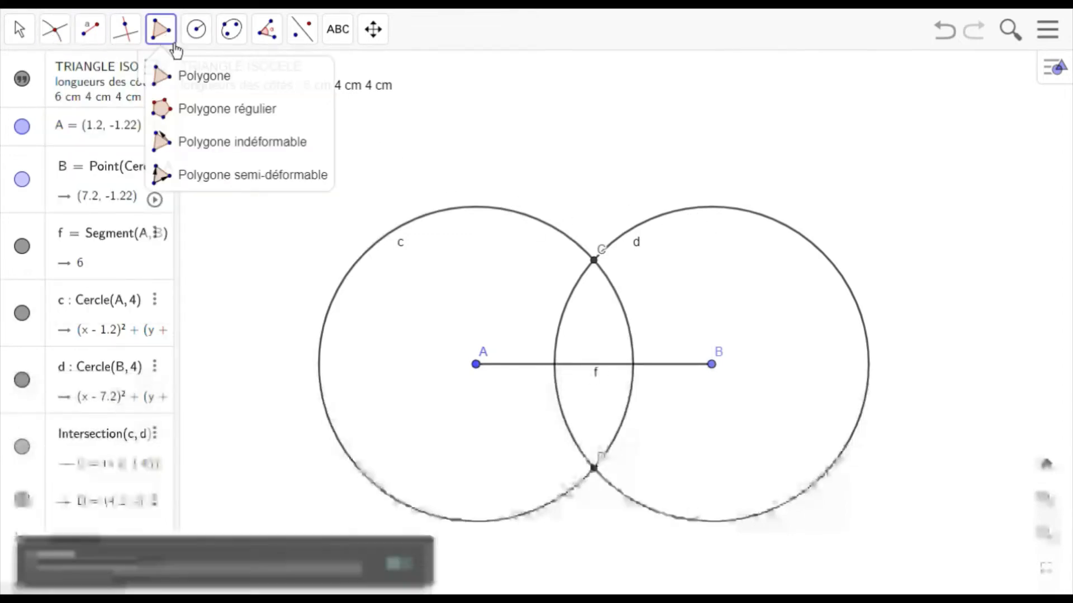
{"action": "left_click", "coordinate": [190, 87]}
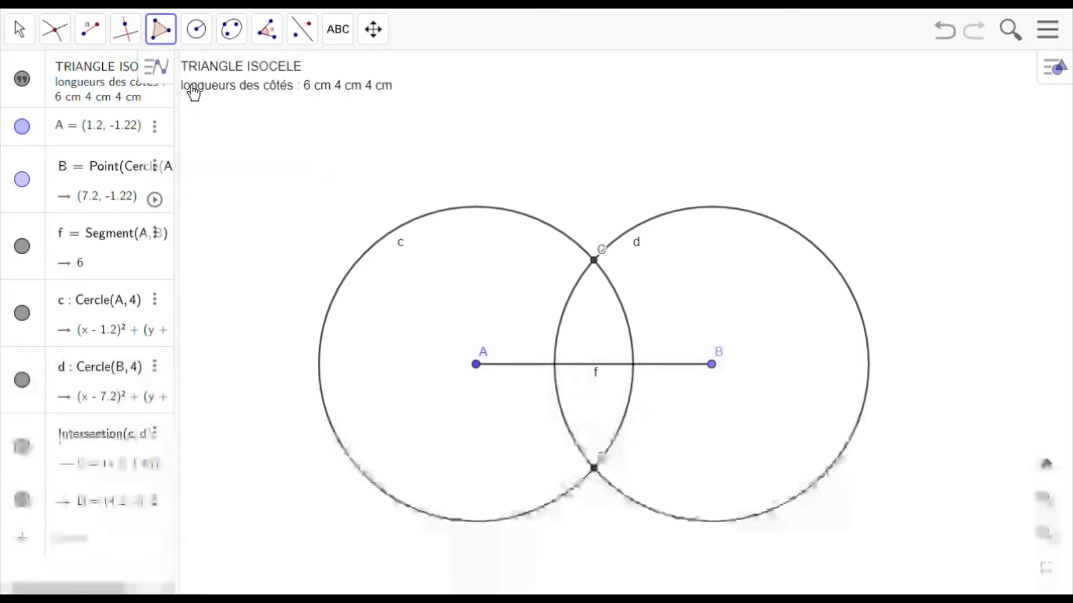
{"action": "left_click", "coordinate": [484, 373]}
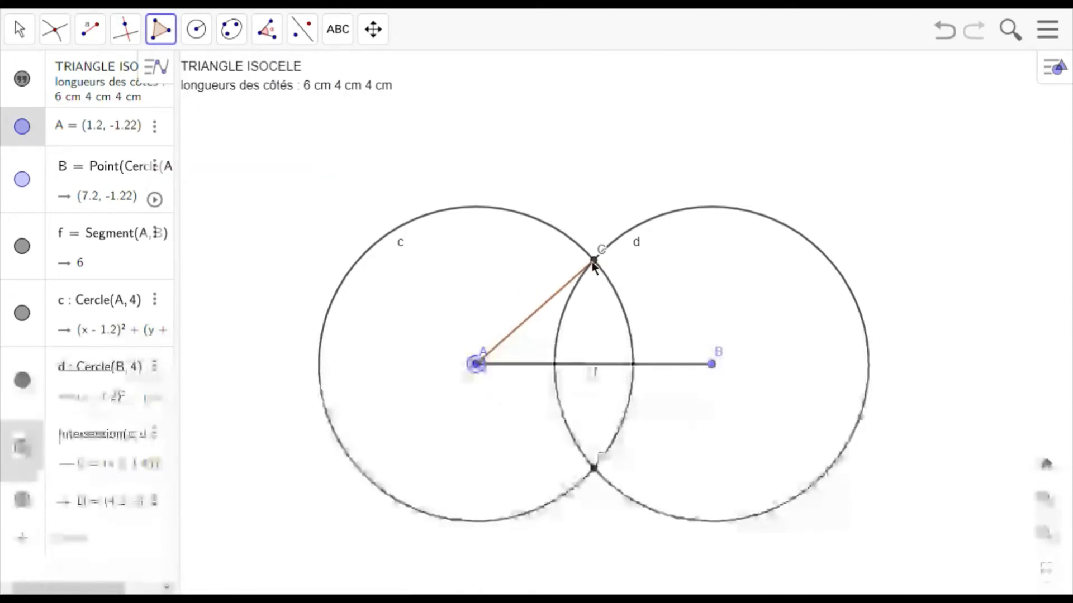
{"action": "left_click", "coordinate": [593, 260]}
{"action": "left_click", "coordinate": [711, 364]}
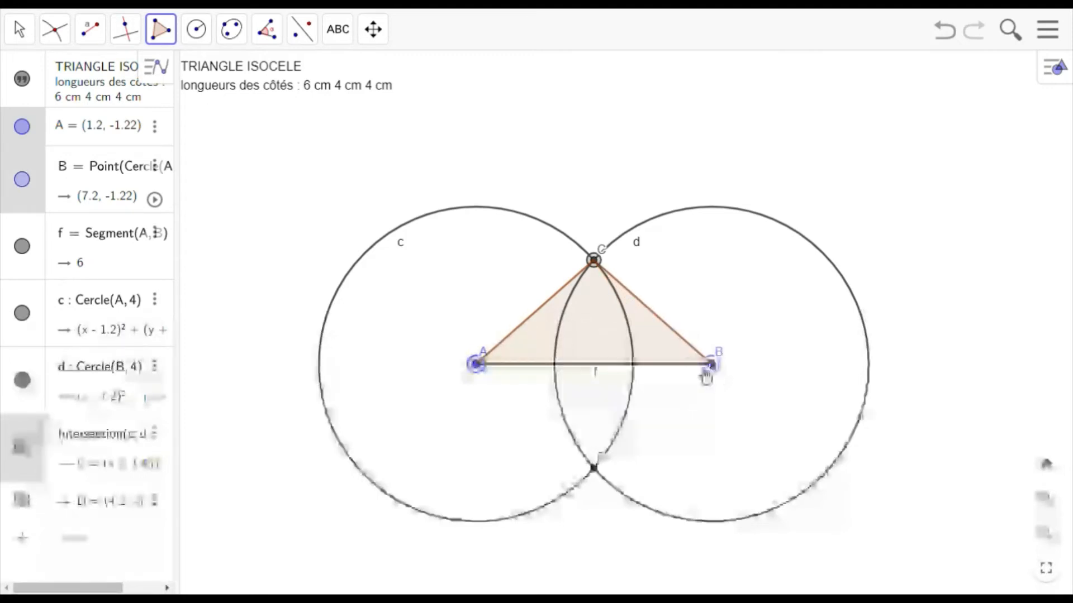
{"action": "left_click", "coordinate": [480, 370]}
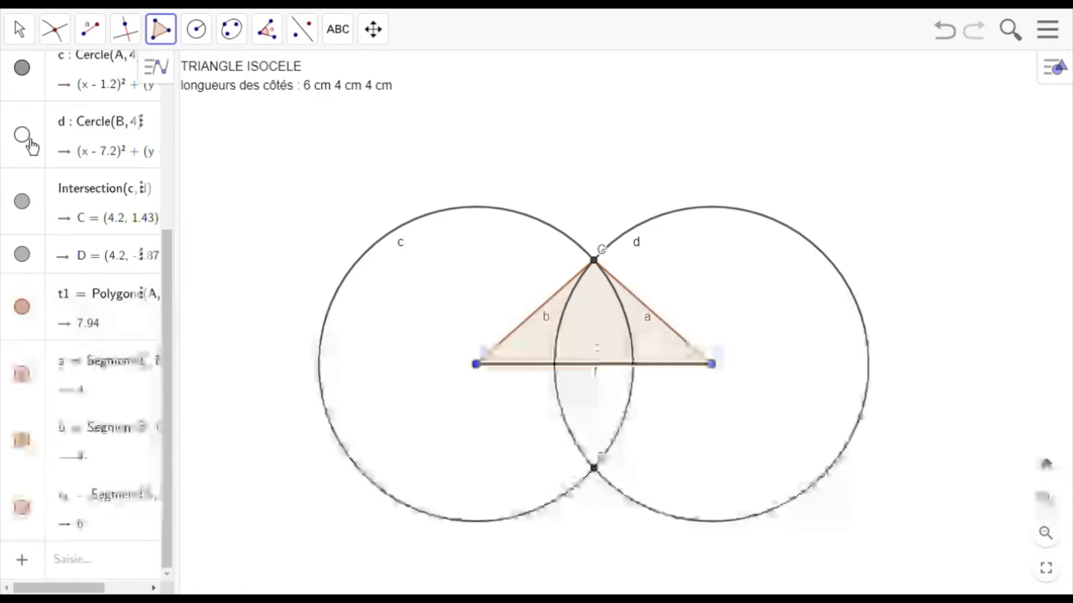
{"action": "left_click", "coordinate": [32, 79]}
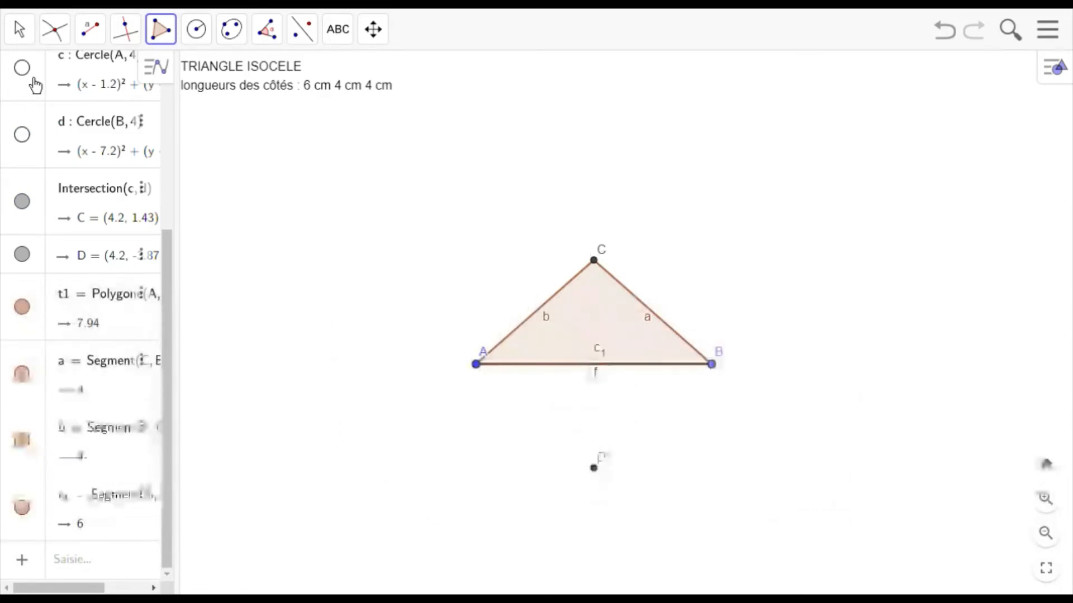
Hide intersection points C and D one at a time, showing each one again.
{"action": "left_click", "coordinate": [31, 207]}
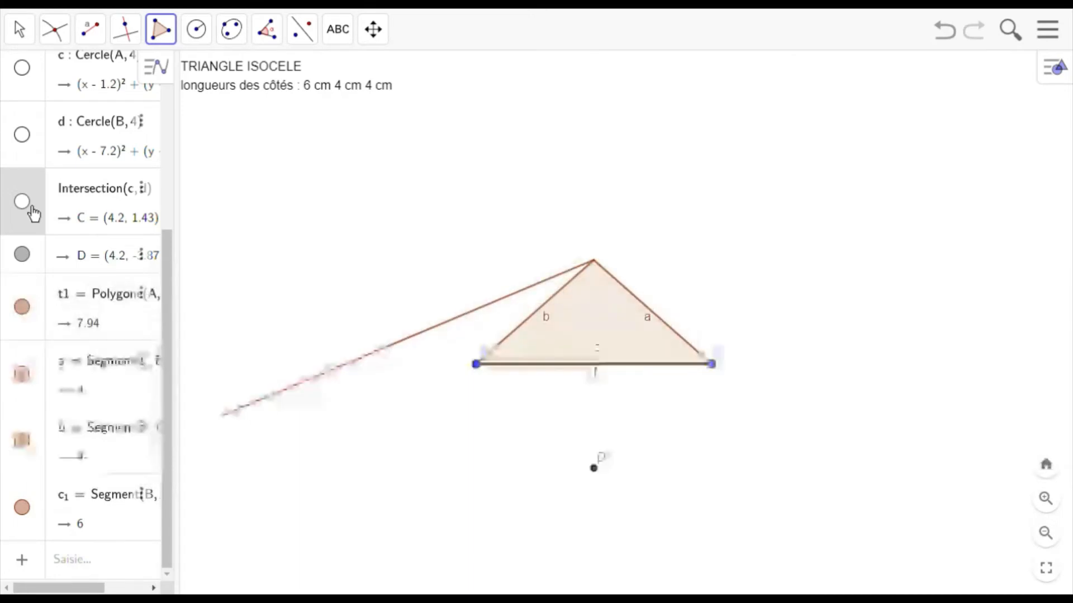
{"action": "left_click", "coordinate": [31, 208]}
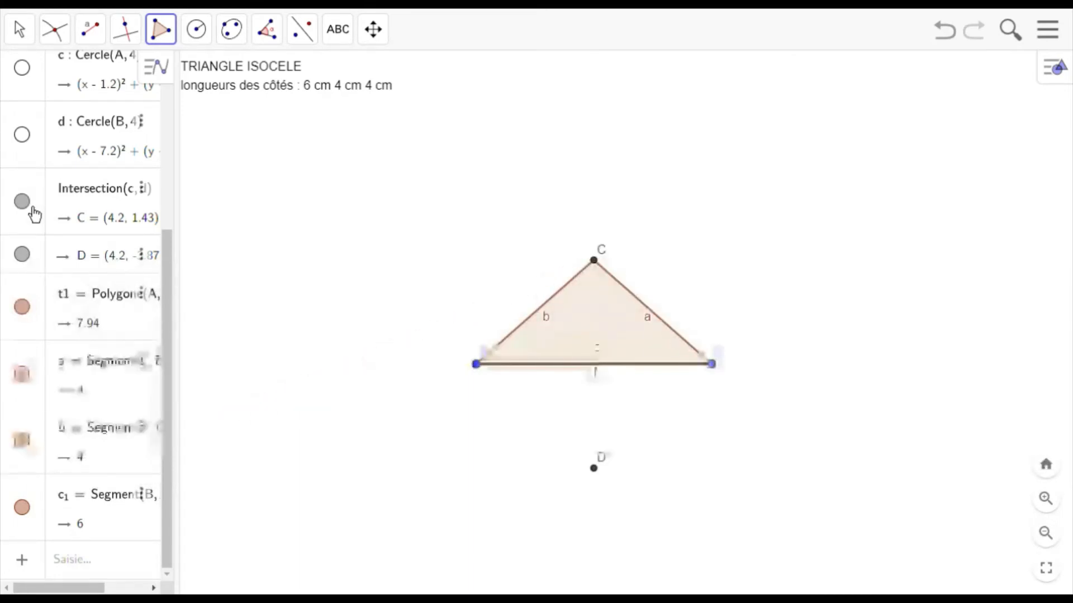
{"action": "left_click", "coordinate": [27, 260]}
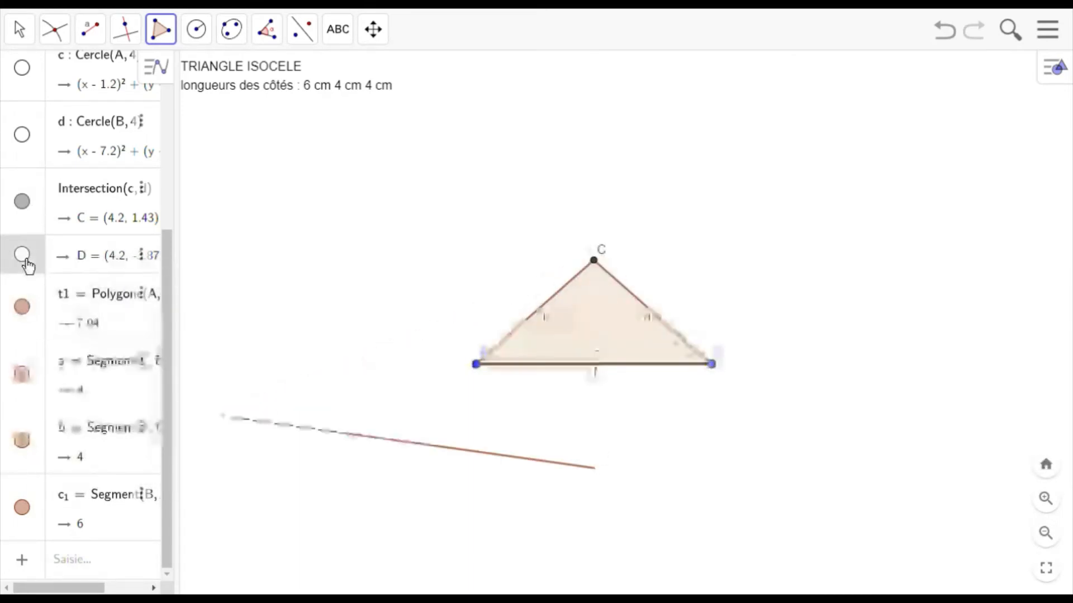
{"action": "left_click", "coordinate": [27, 260]}
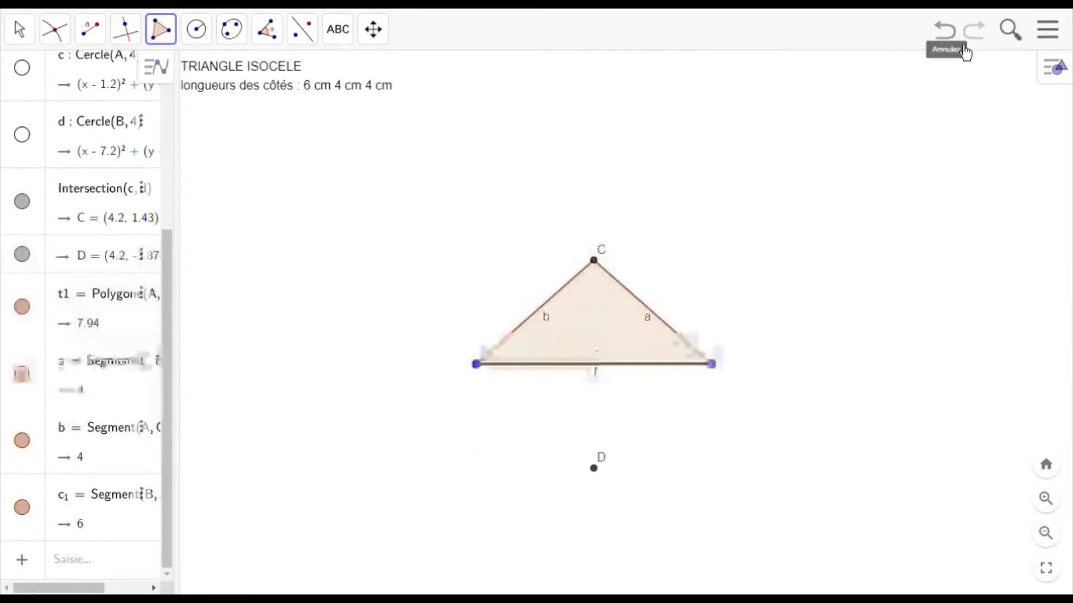
Hide the labels of triangle sides CB and BA, and undo the label change made on the triangle itself.
{"action": "right_click", "coordinate": [652, 333]}
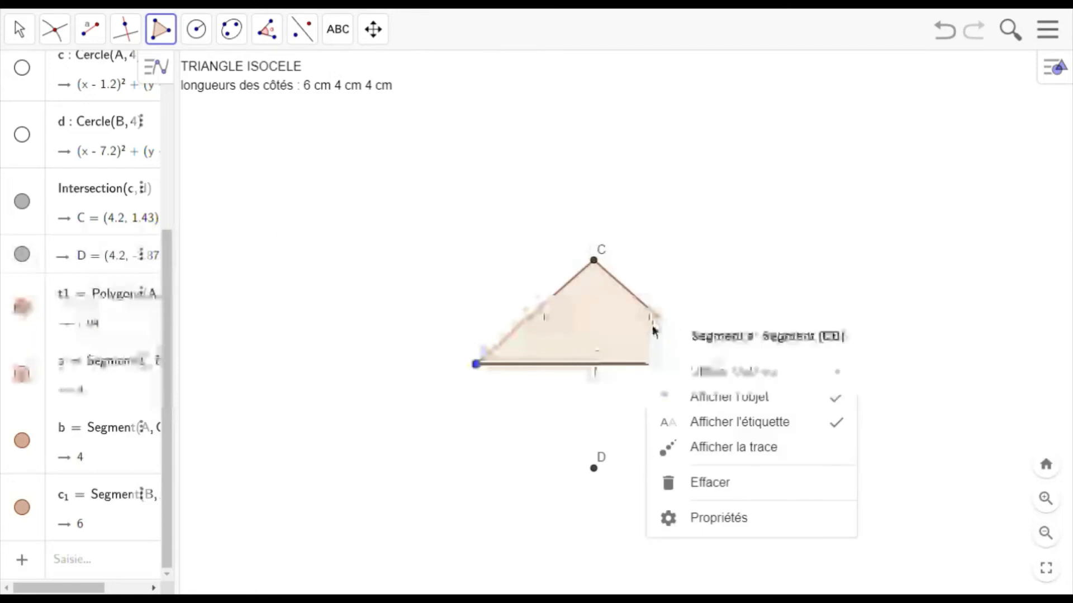
{"action": "left_click", "coordinate": [721, 434]}
{"action": "right_click", "coordinate": [598, 364]}
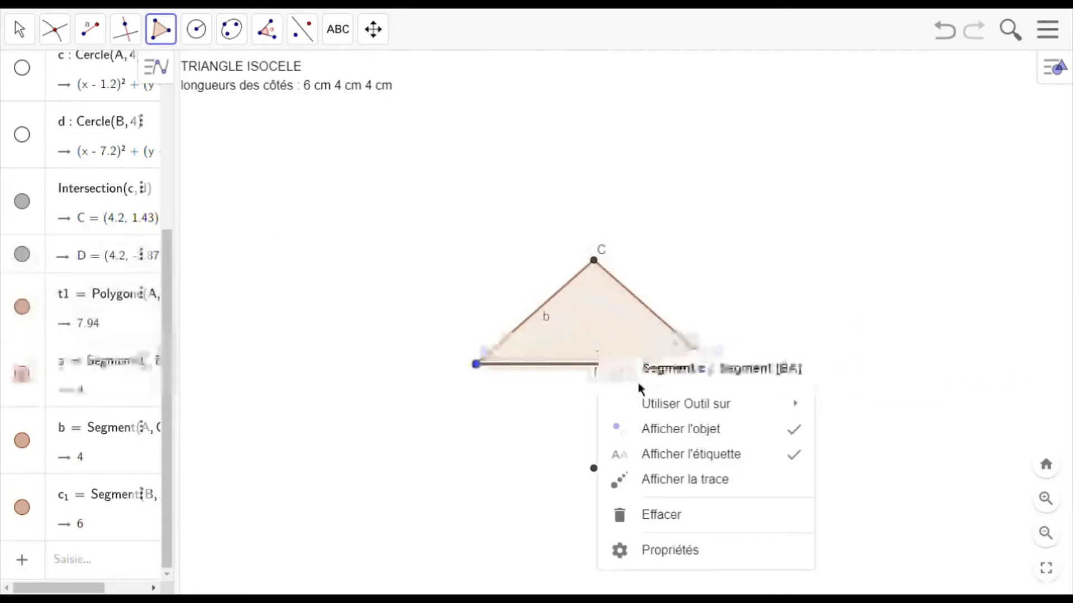
{"action": "left_click", "coordinate": [681, 464]}
{"action": "right_click", "coordinate": [551, 321]}
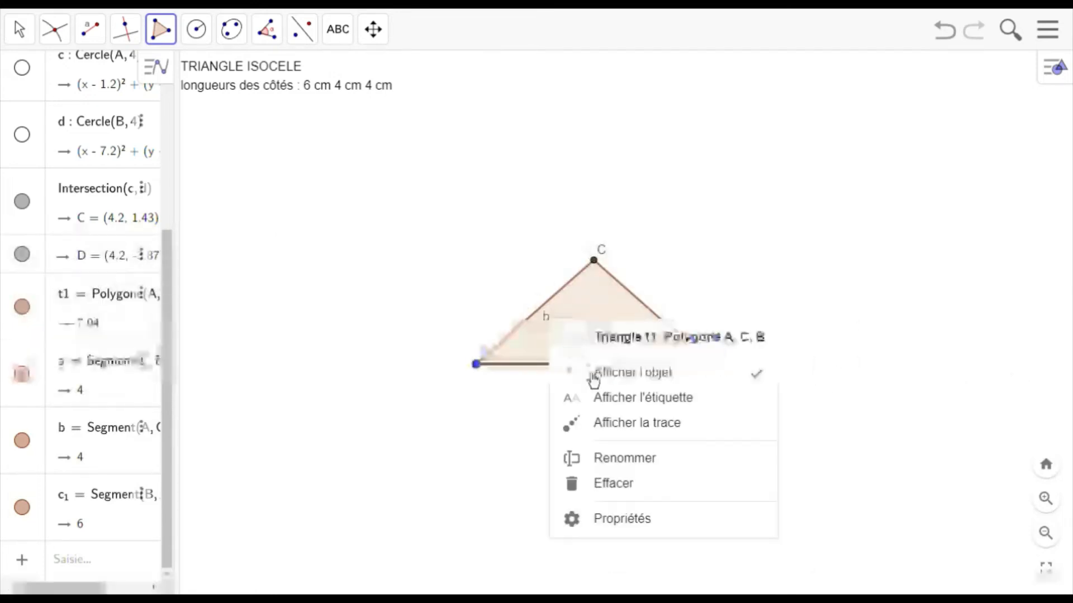
{"action": "left_click", "coordinate": [634, 401]}
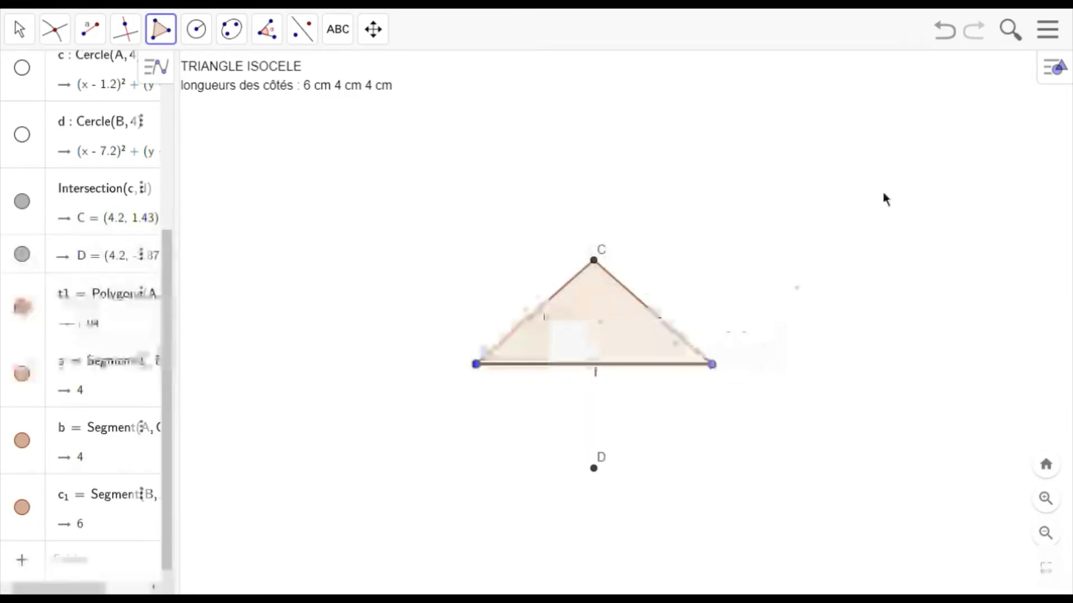
{"action": "left_click", "coordinate": [952, 36]}
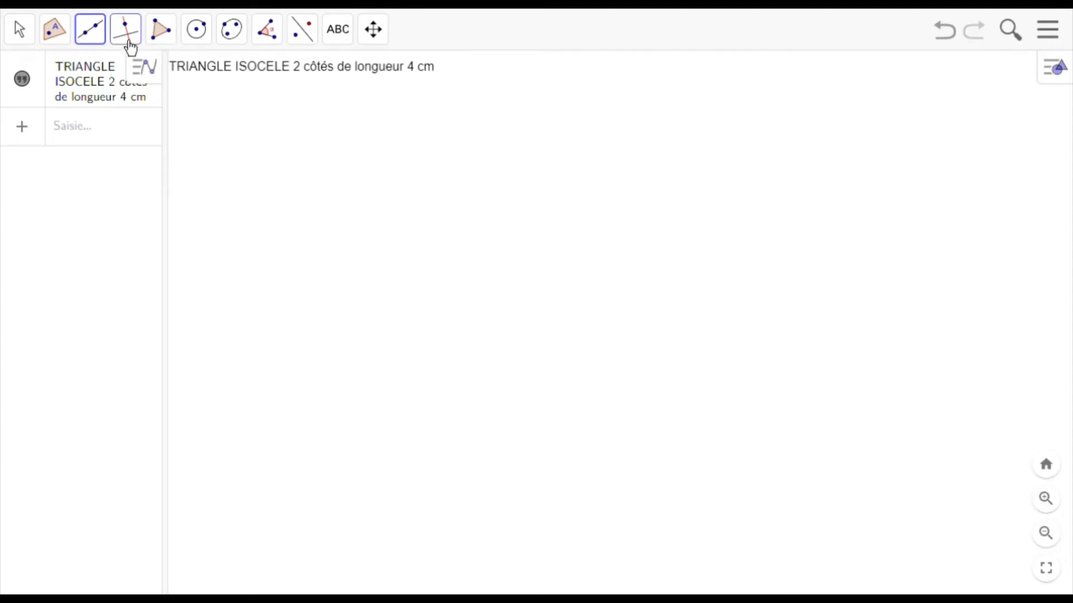
In the construction with two 4 cm sides, draw a segment of given length 4 from a new point at about (1.06, 0.02).
{"action": "left_click", "coordinate": [105, 42]}
{"action": "left_click", "coordinate": [123, 156]}
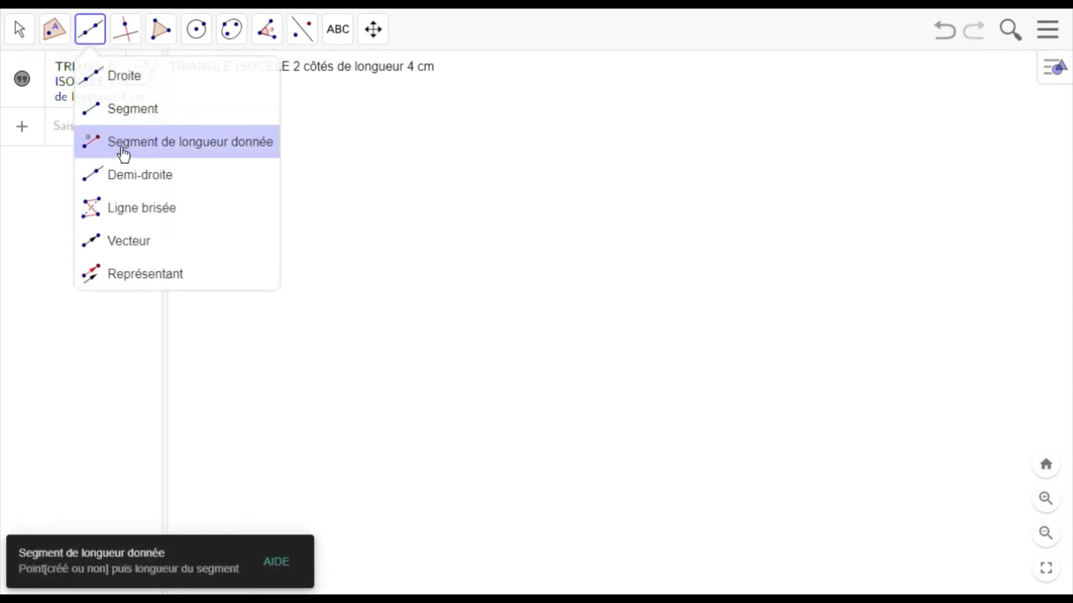
{"action": "left_click", "coordinate": [459, 316]}
{"action": "type", "text": "4"}
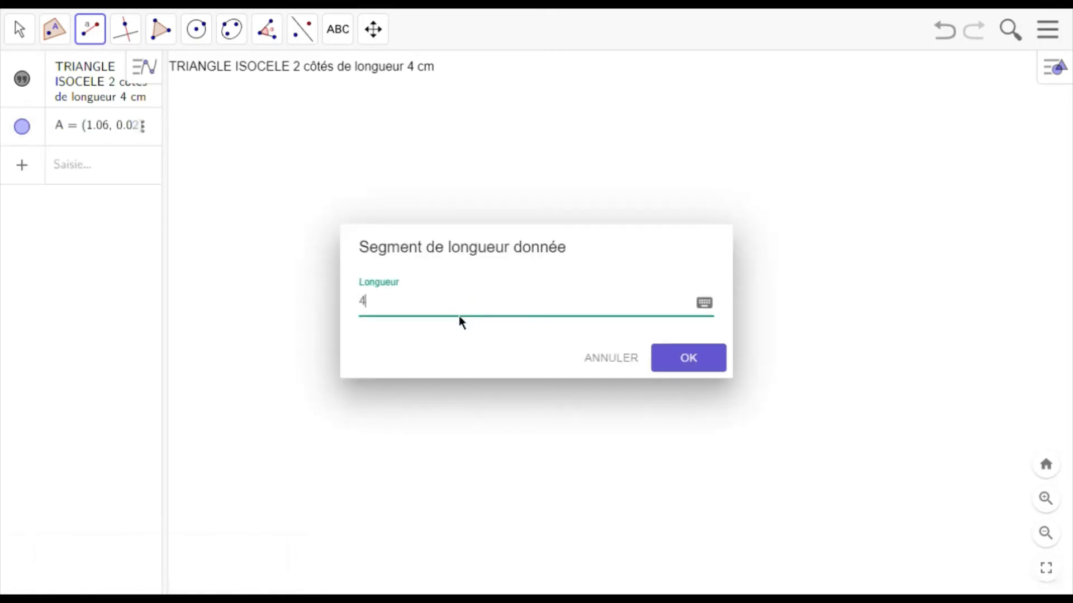
{"action": "key", "text": "Return"}
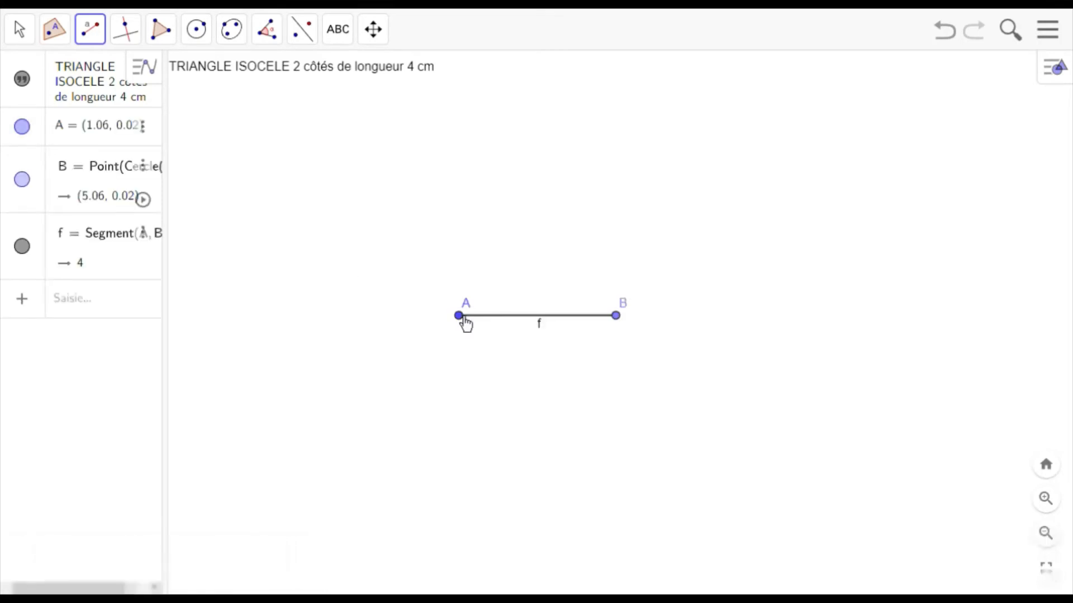
Draw a circle centred on A and passing through B using Cercle (centre-point).
{"action": "left_click", "coordinate": [206, 43]}
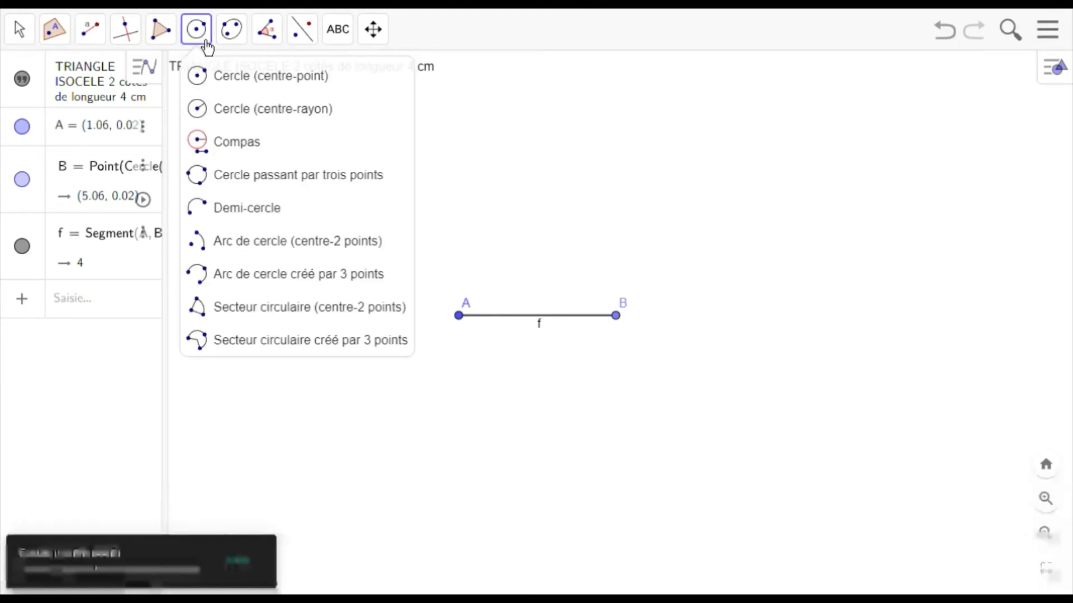
{"action": "left_click", "coordinate": [222, 87]}
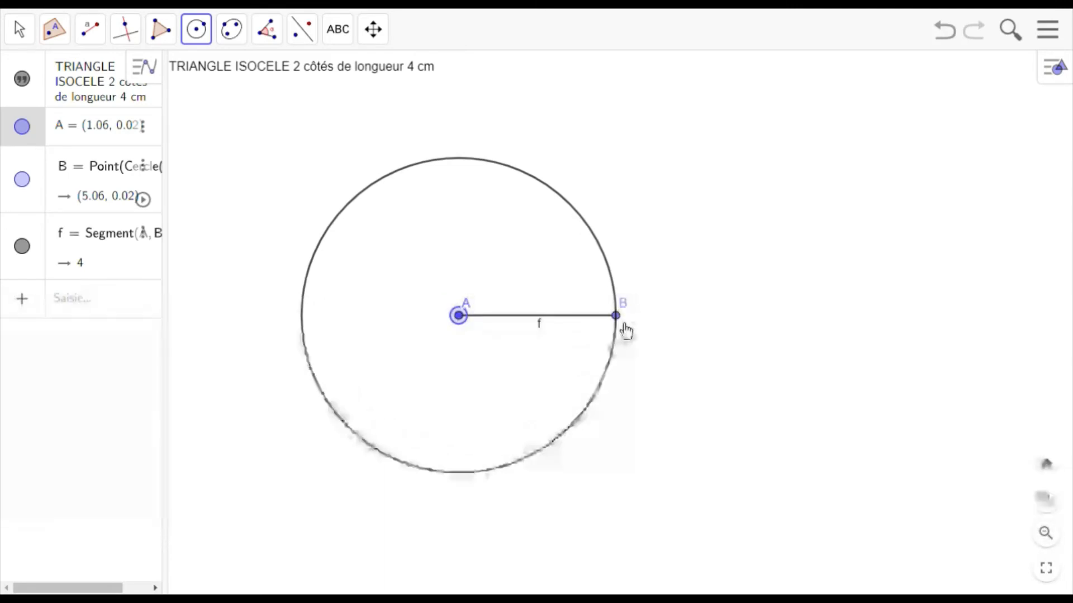
{"action": "left_click", "coordinate": [617, 318]}
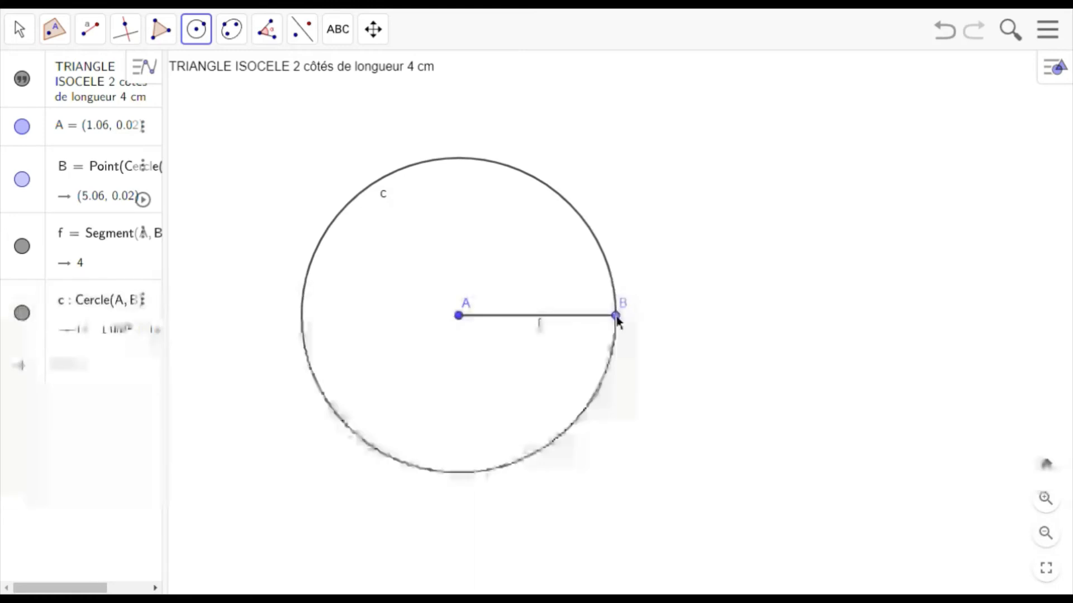
{"action": "left_click", "coordinate": [202, 39]}
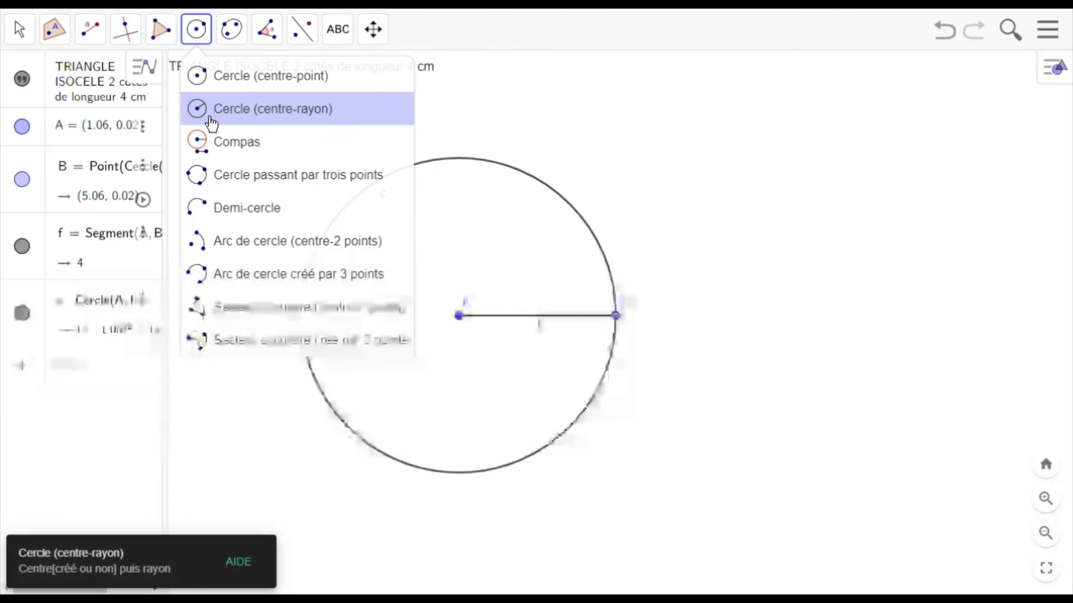
{"action": "left_click", "coordinate": [212, 83]}
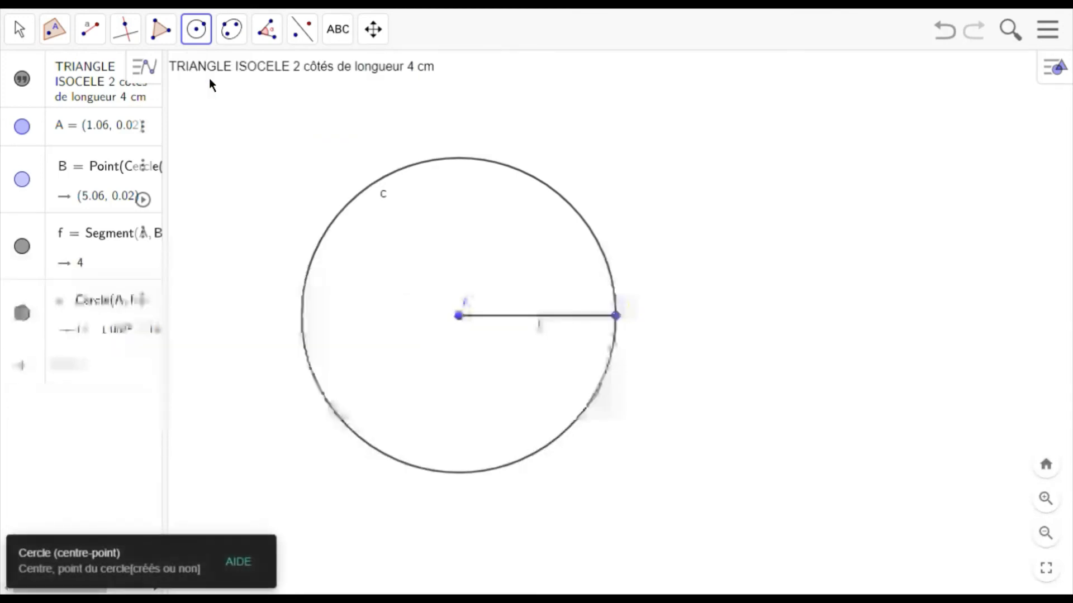
Place a point on the circle at about (4.03, 2.7) using Point sur Objet.
{"action": "left_click", "coordinate": [60, 42]}
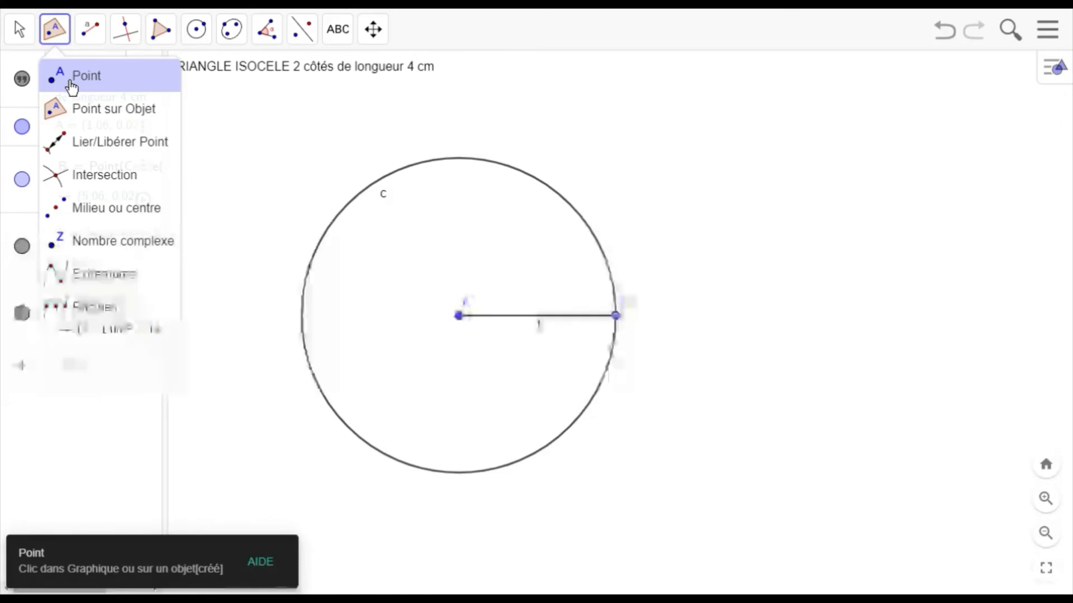
{"action": "left_click", "coordinate": [74, 119]}
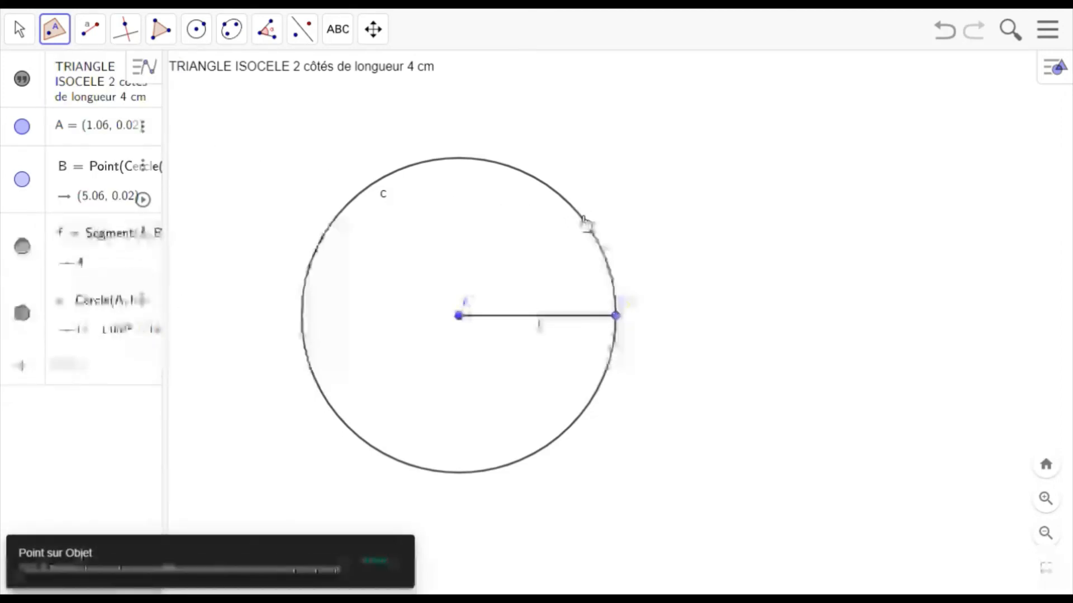
{"action": "left_click", "coordinate": [576, 211]}
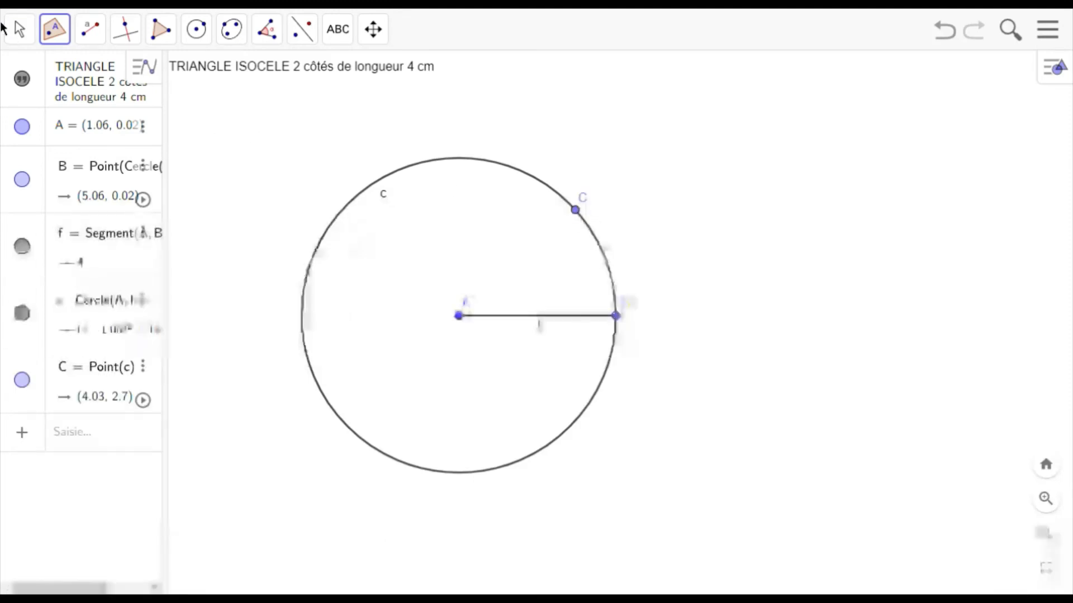
Move point C around the circle with the Déplacer tool and leave it at about (4.04, 2.69).
{"action": "left_click", "coordinate": [25, 35]}
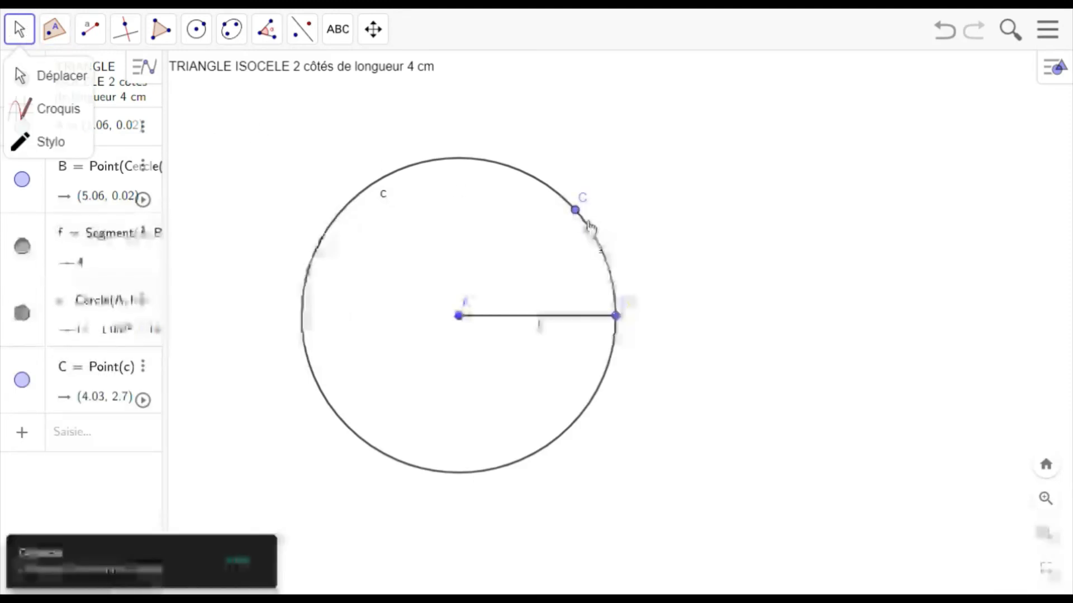
{"action": "left_click", "coordinate": [28, 83]}
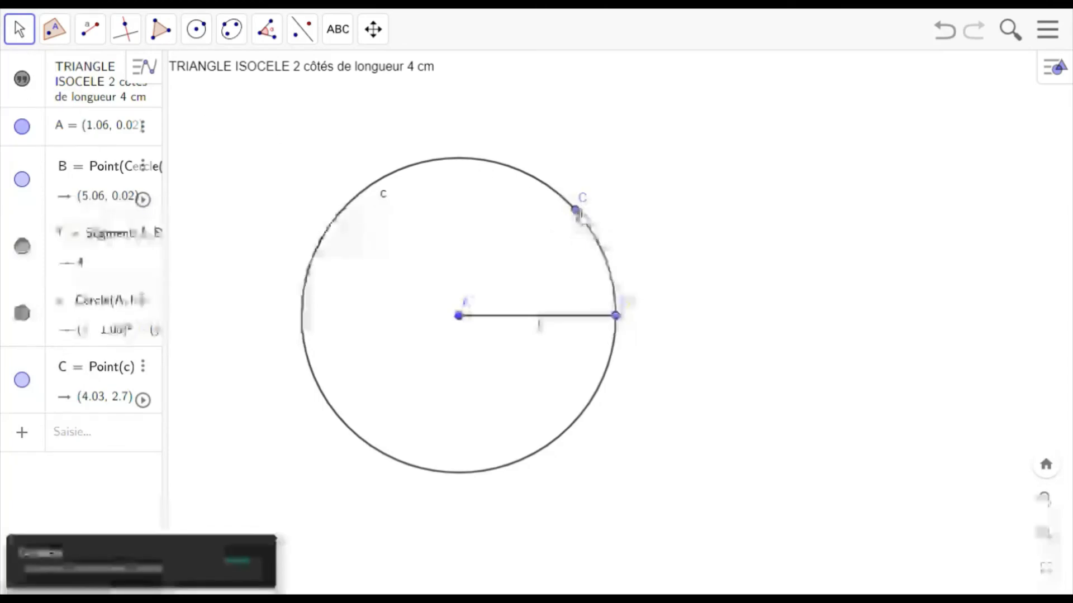
{"action": "left_click_drag", "start_coordinate": [582, 218], "coordinate": [455, 165]}
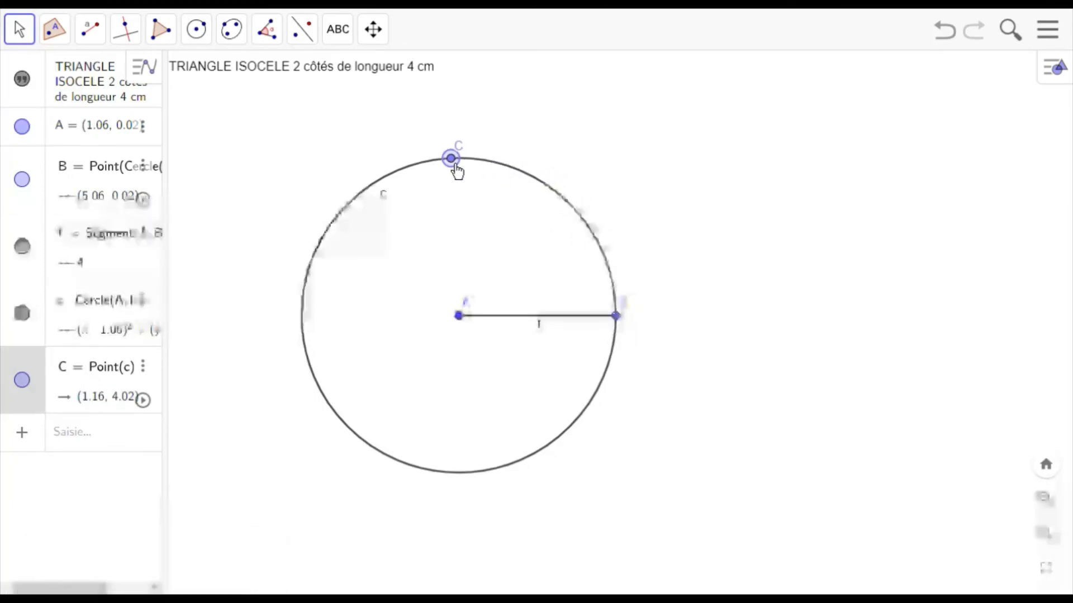
{"action": "left_click_drag", "start_coordinate": [364, 272], "coordinate": [605, 314]}
{"action": "left_click_drag", "start_coordinate": [602, 267], "coordinate": [587, 229]}
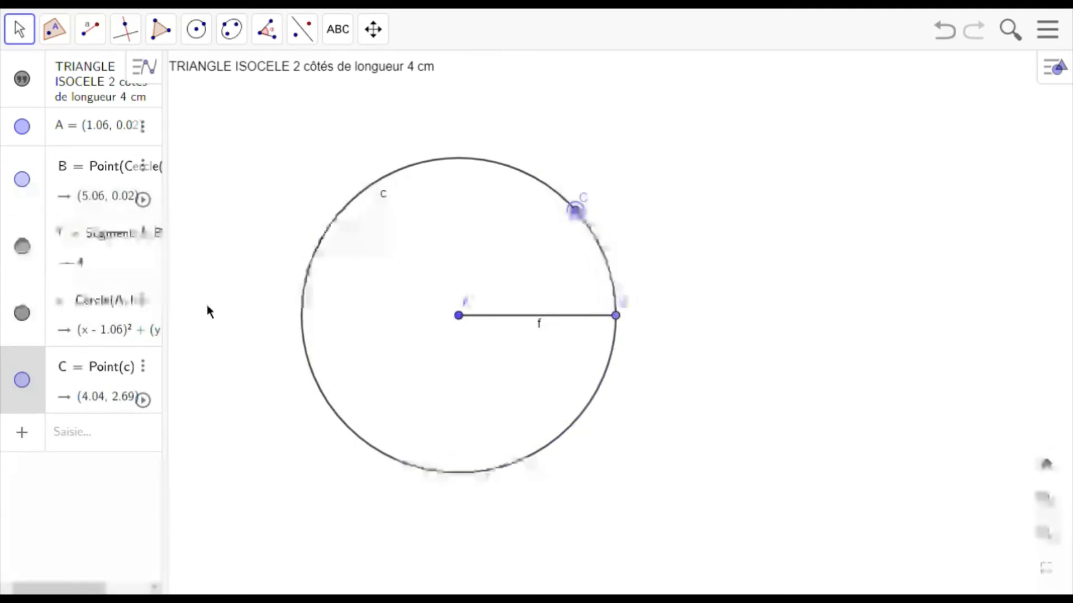
Draw the isosceles triangle through points A, C and B with the Polygone tool.
{"action": "left_click", "coordinate": [169, 40]}
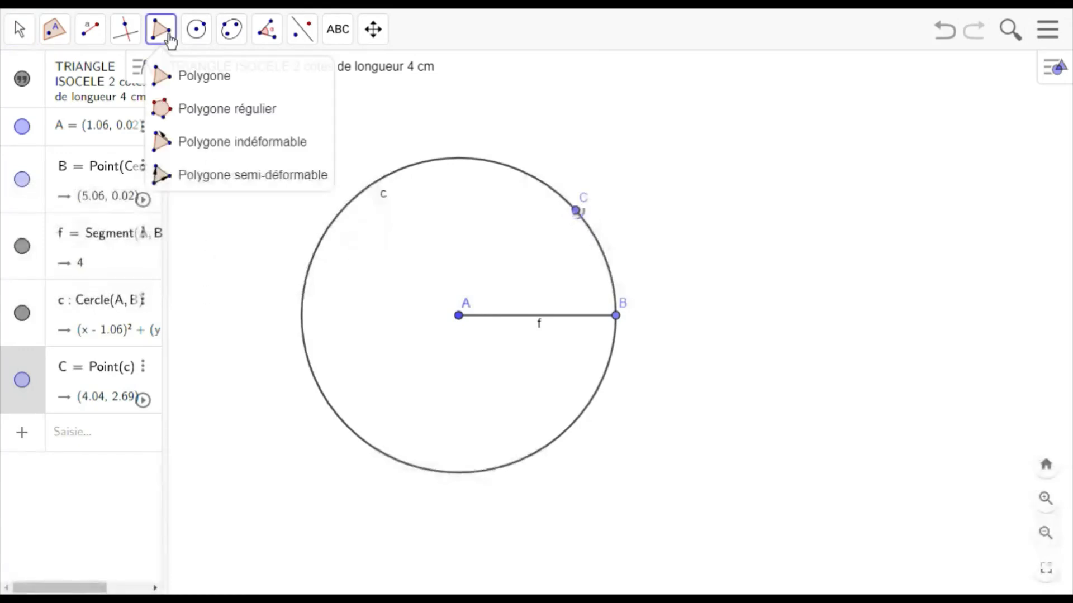
{"action": "left_click", "coordinate": [185, 87]}
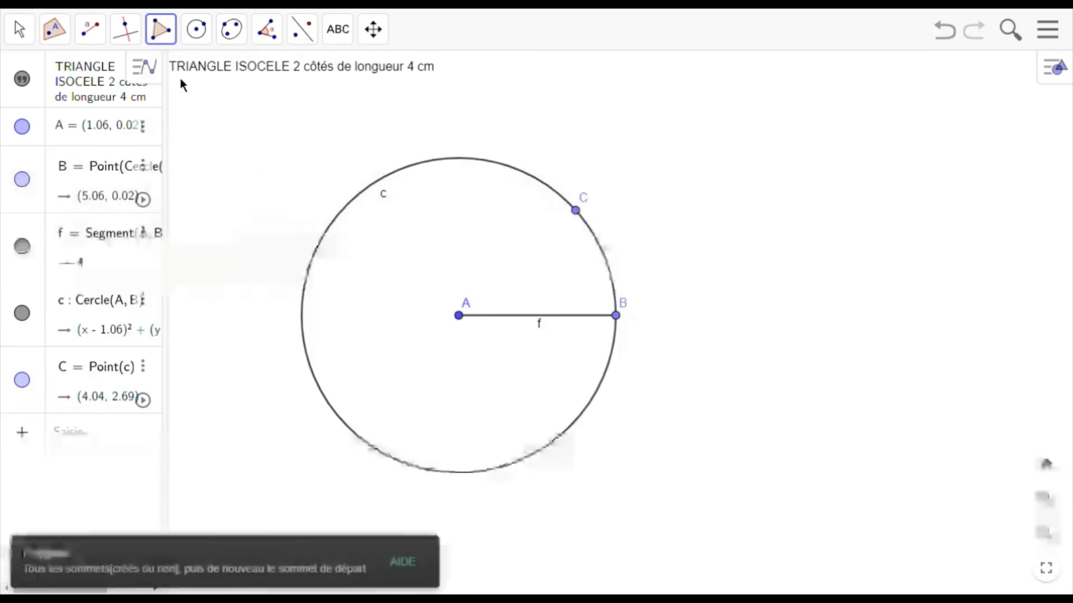
{"action": "left_click", "coordinate": [467, 326]}
{"action": "left_click", "coordinate": [582, 220]}
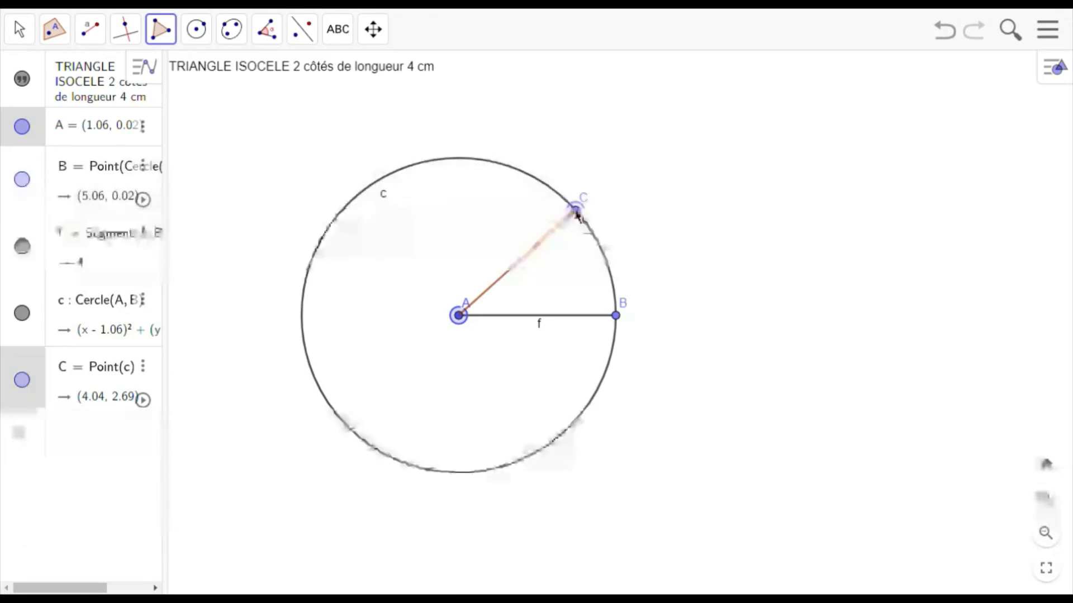
{"action": "left_click", "coordinate": [626, 328]}
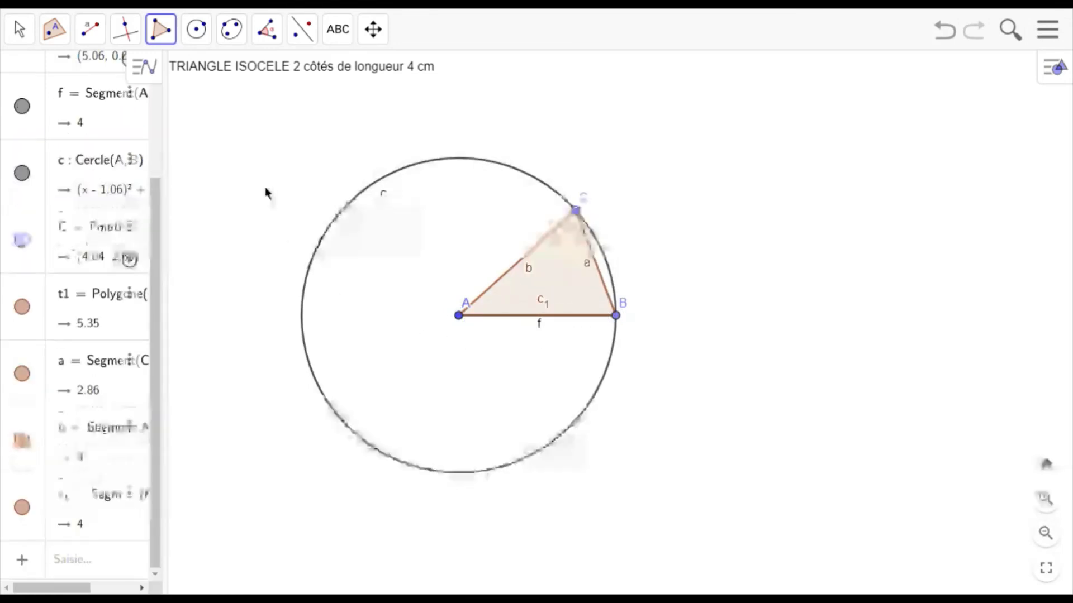
Move point C around the circle with the Déplacer tool and leave it at about (0.13, 3.91).
{"action": "left_click", "coordinate": [19, 38]}
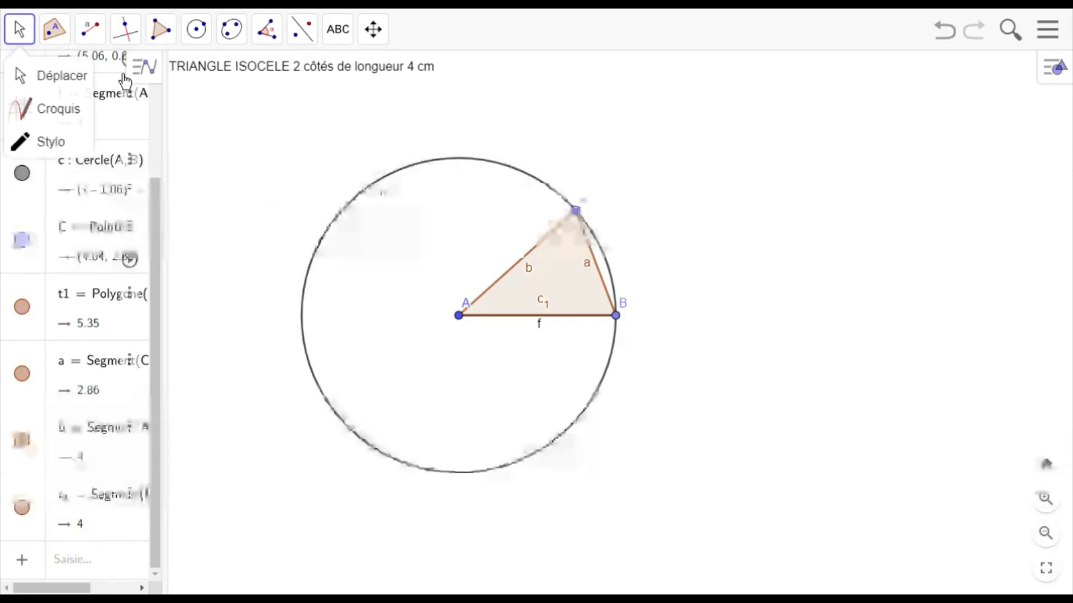
{"action": "left_click_drag", "start_coordinate": [583, 223], "coordinate": [433, 182]}
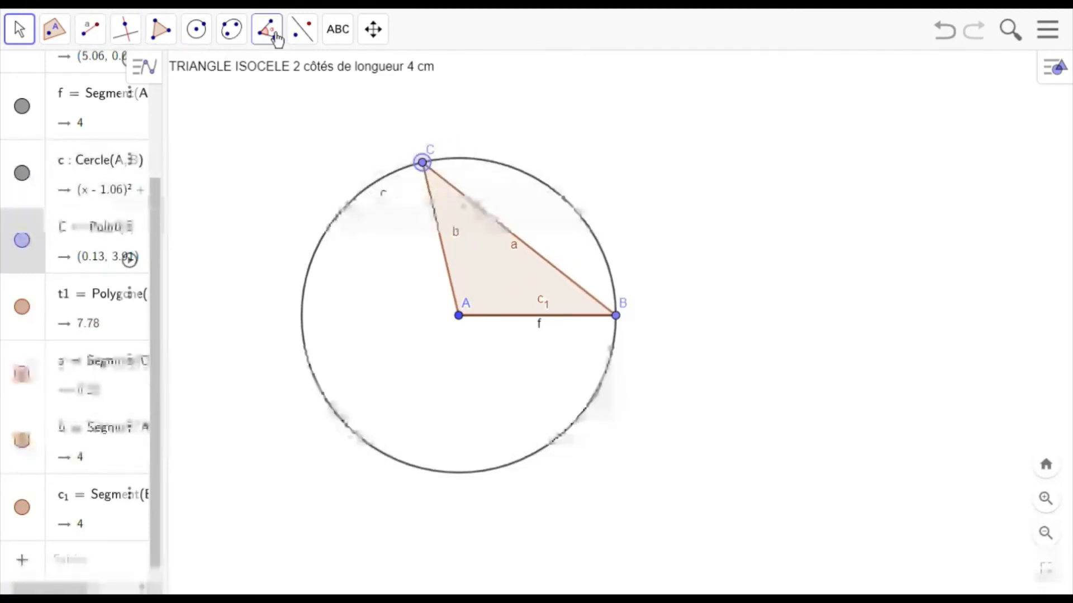
Show the length of side BC using Distance ou Longueur, and undo the stray circumference measurement of the circle.
{"action": "left_click", "coordinate": [305, 34]}
{"action": "mouse_move", "coordinate": [273, 35]}
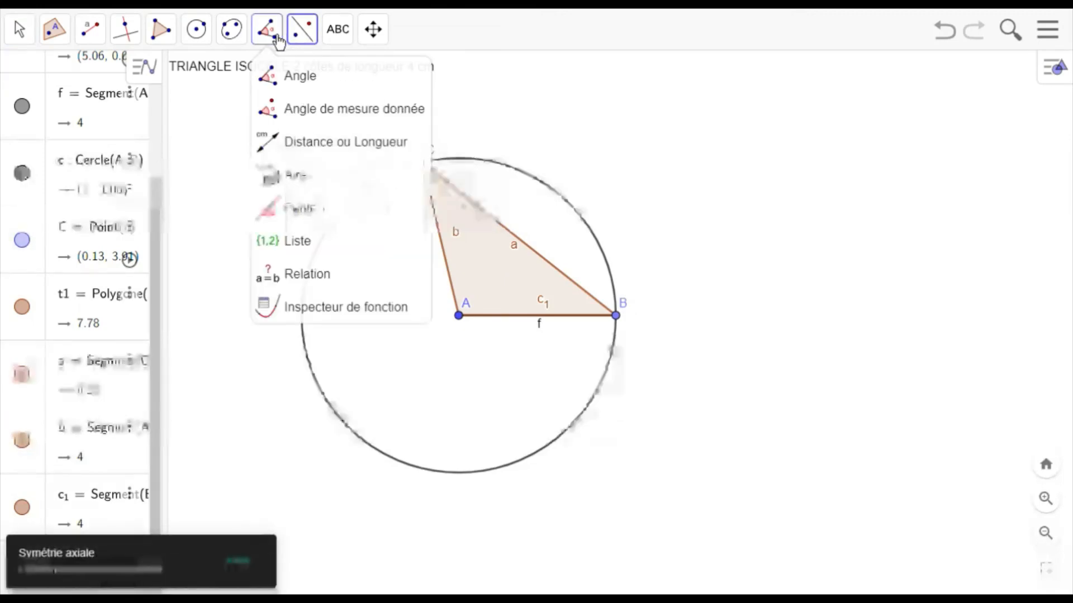
{"action": "left_click", "coordinate": [298, 152]}
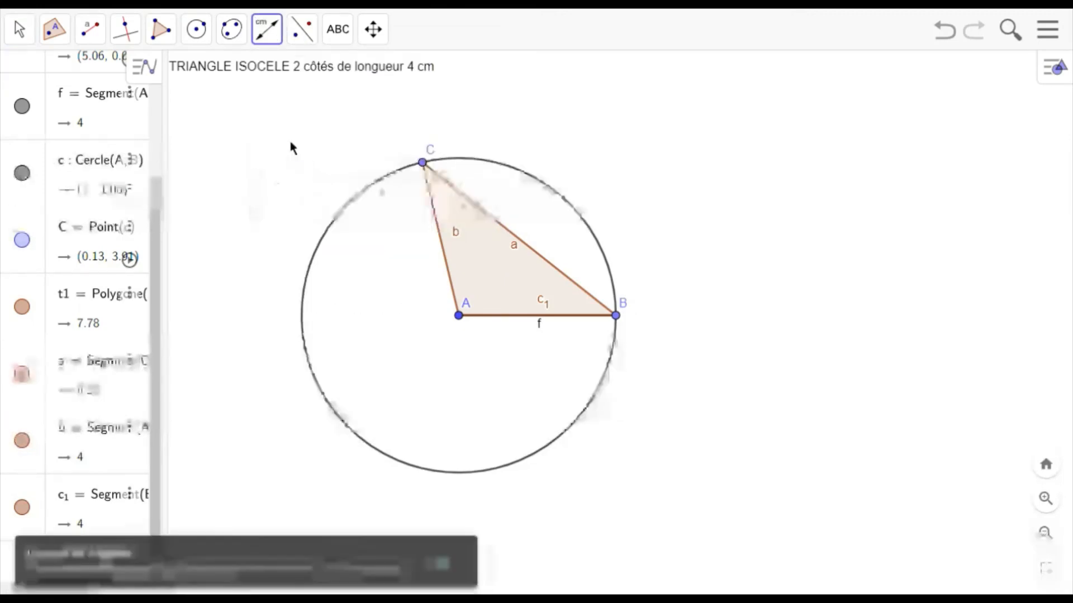
{"action": "left_click", "coordinate": [481, 213]}
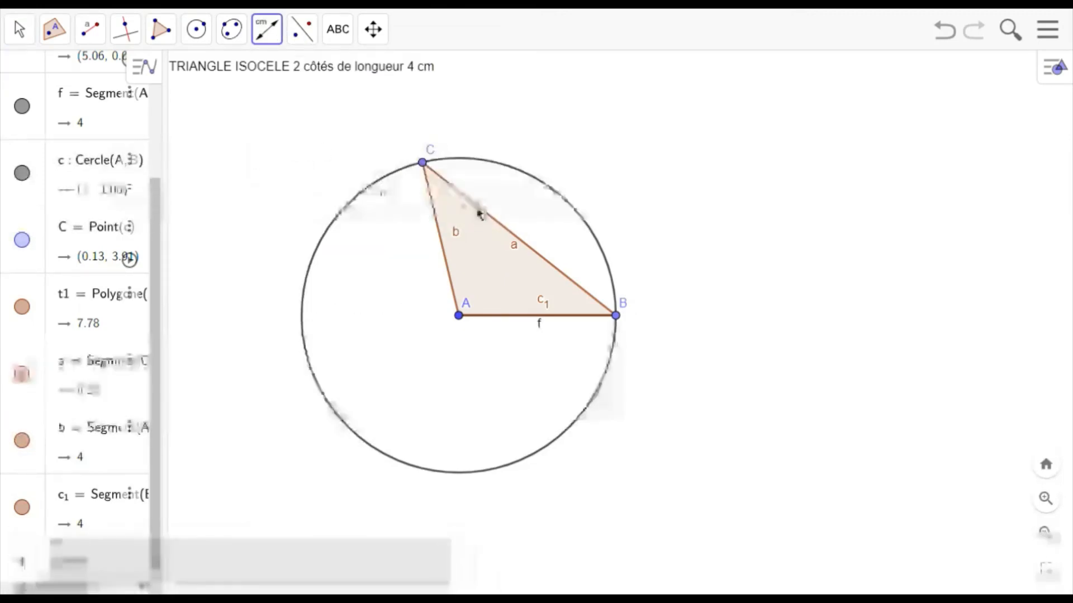
{"action": "left_click", "coordinate": [424, 179]}
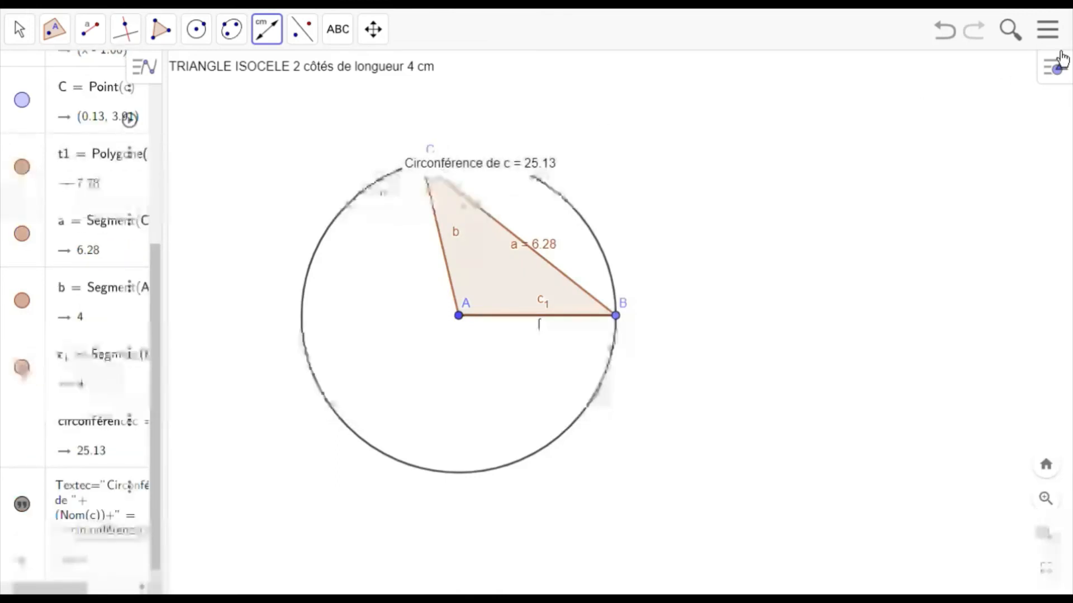
{"action": "left_click", "coordinate": [953, 41]}
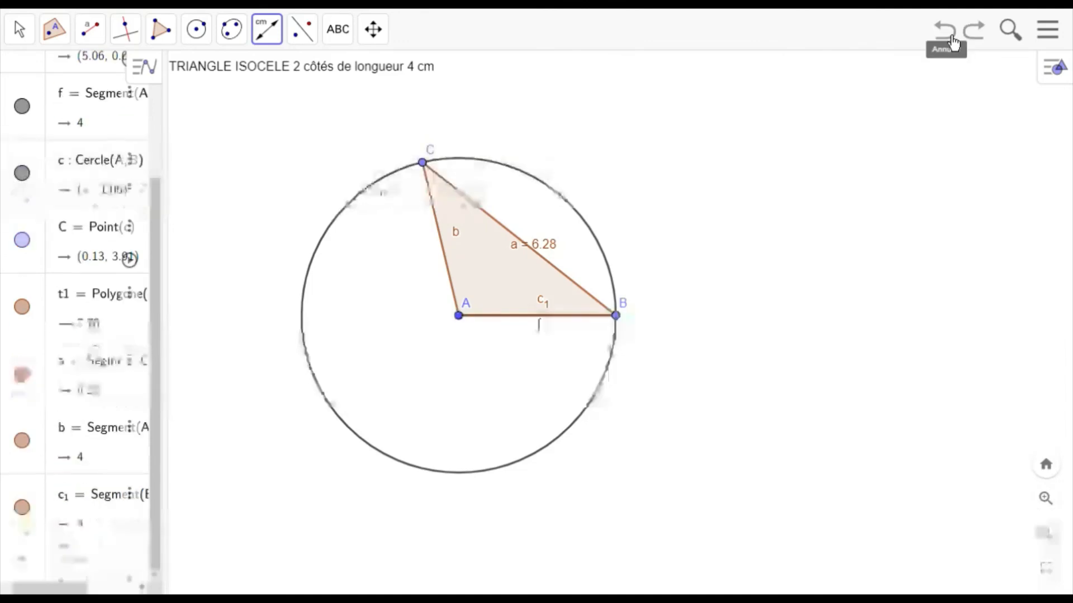
Move point C along the circle until side BC is 6 long, and start the animation of point C.
{"action": "left_click", "coordinate": [29, 41]}
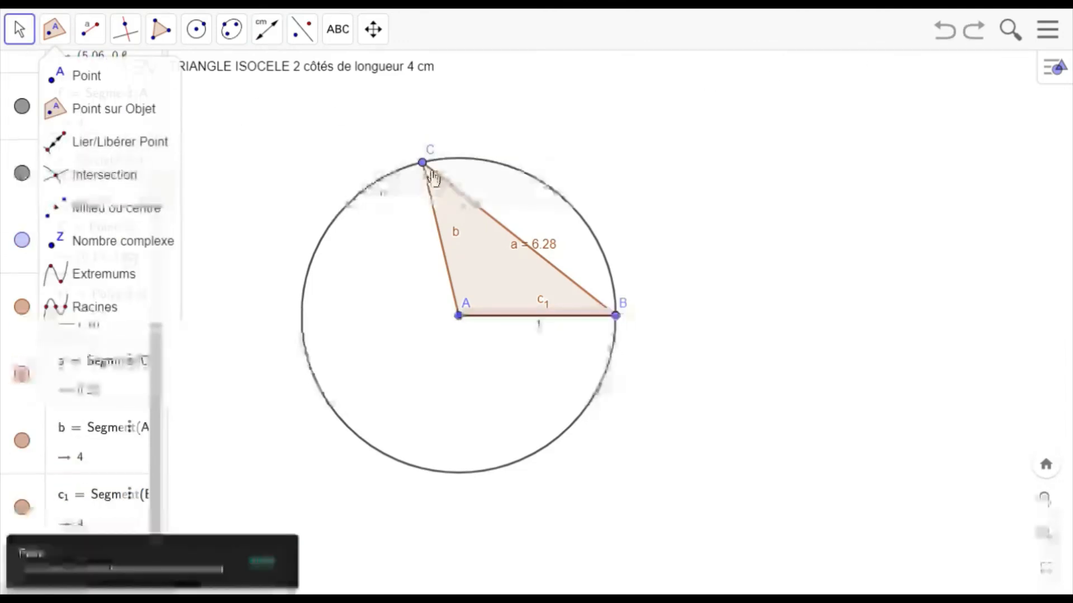
{"action": "left_click_drag", "start_coordinate": [431, 172], "coordinate": [449, 179]}
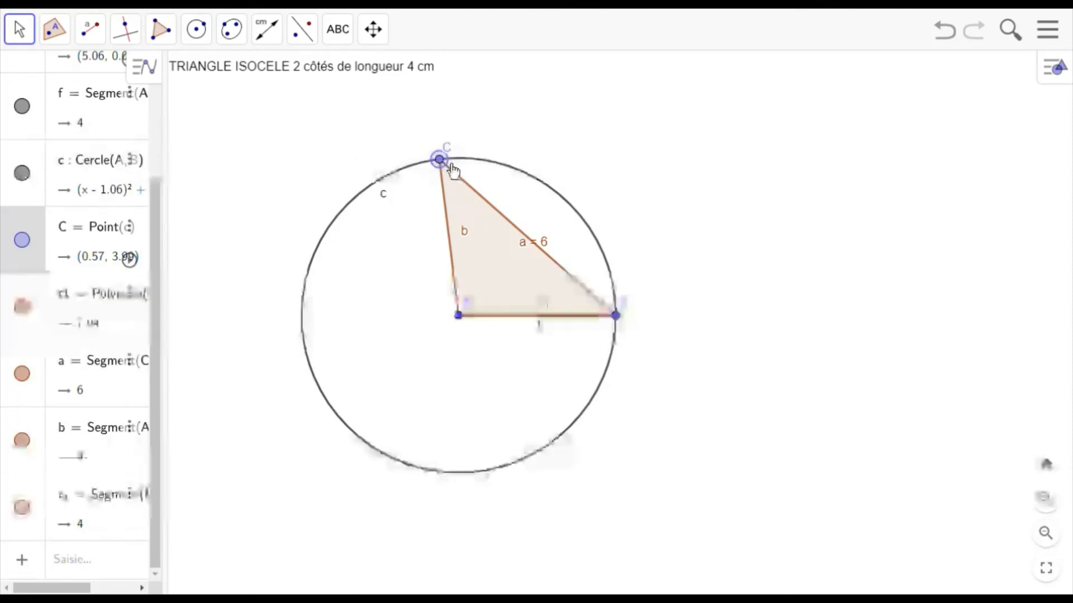
{"action": "left_click", "coordinate": [136, 269]}
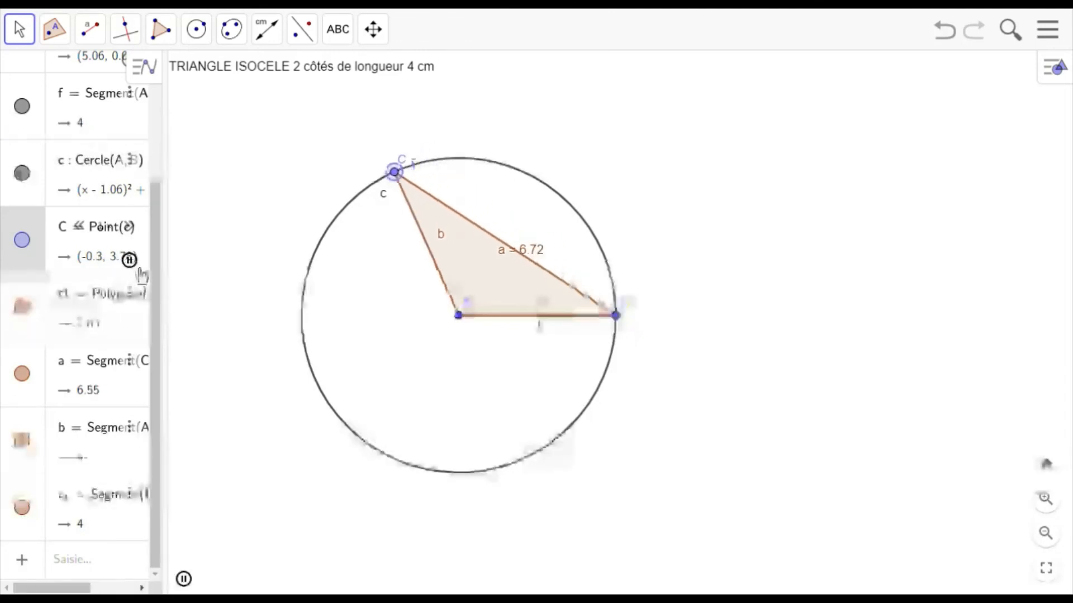